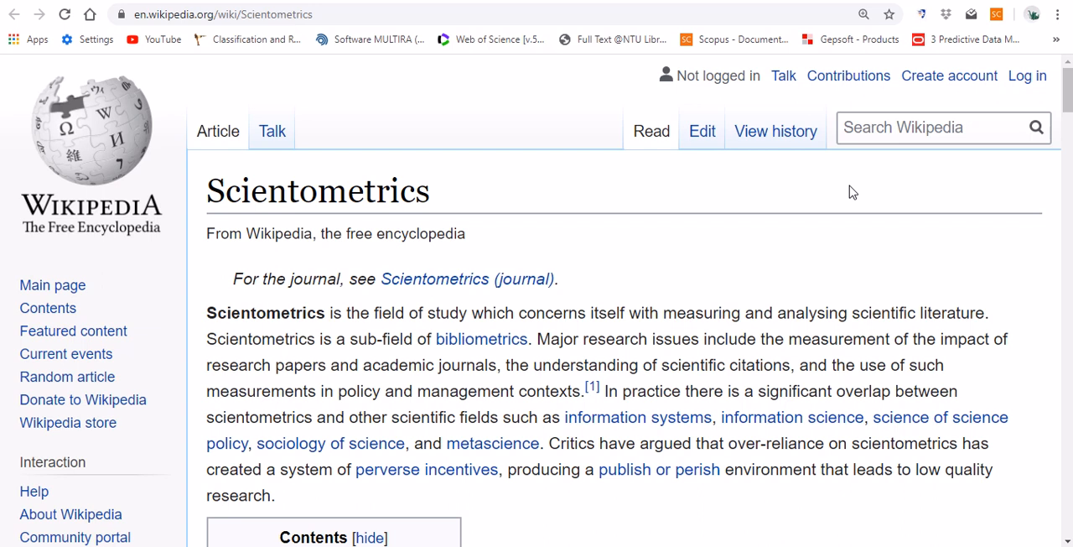
- Search the web for "nie library" in a new tab and open the NIE Library website
click(874, 0)
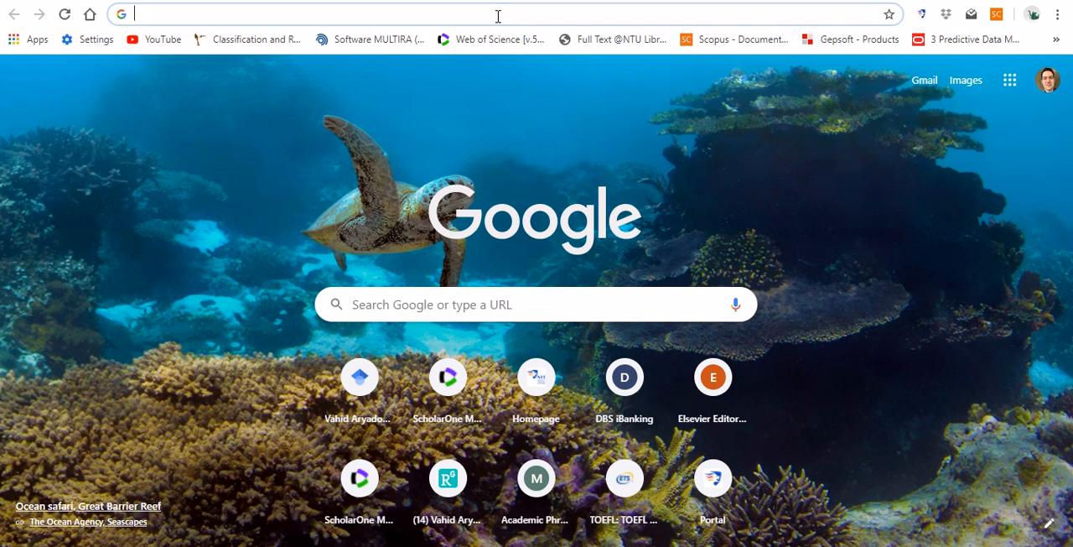
text(nie)
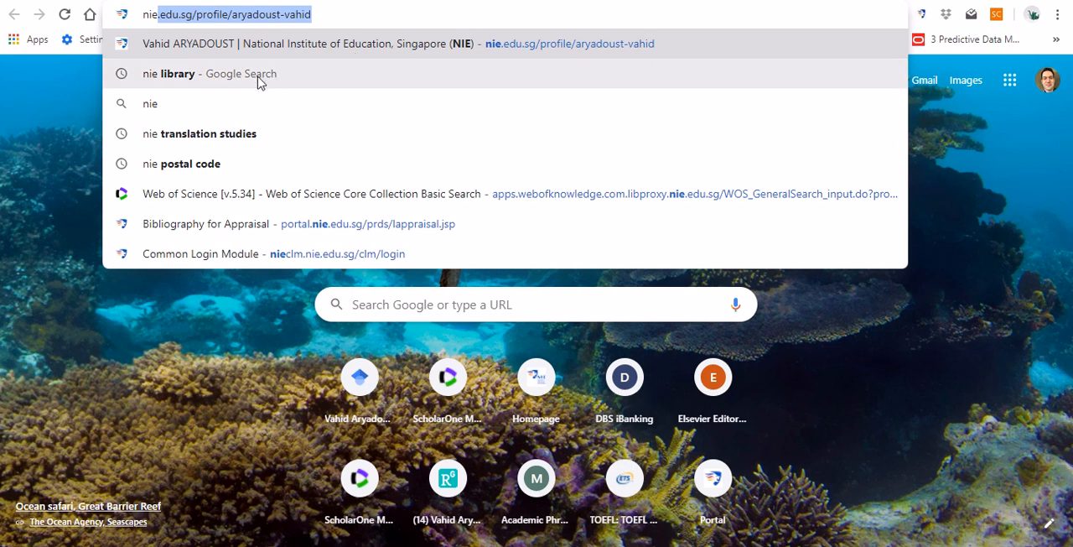
click(260, 75)
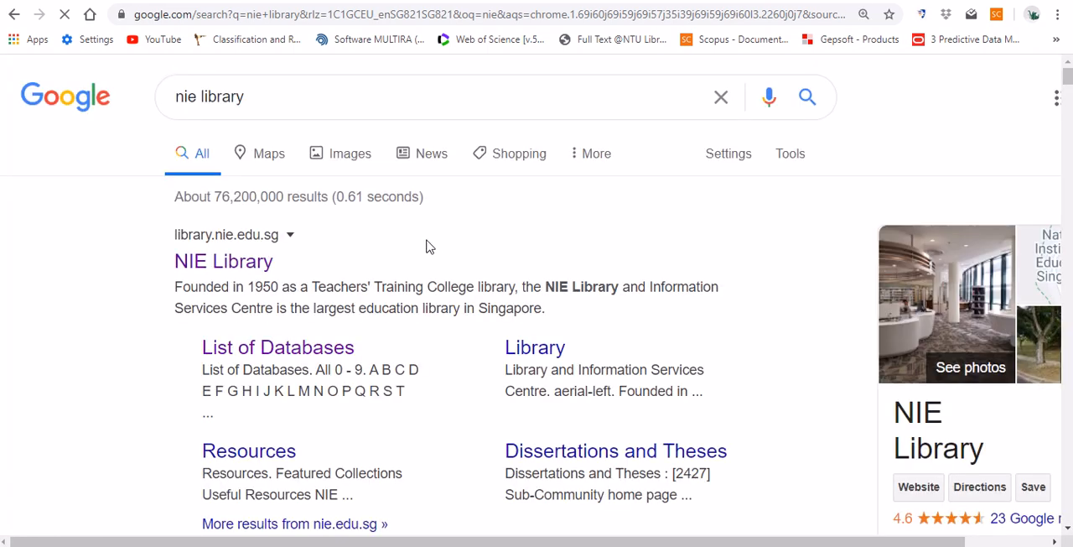
scroll(427, 241, down, 1)
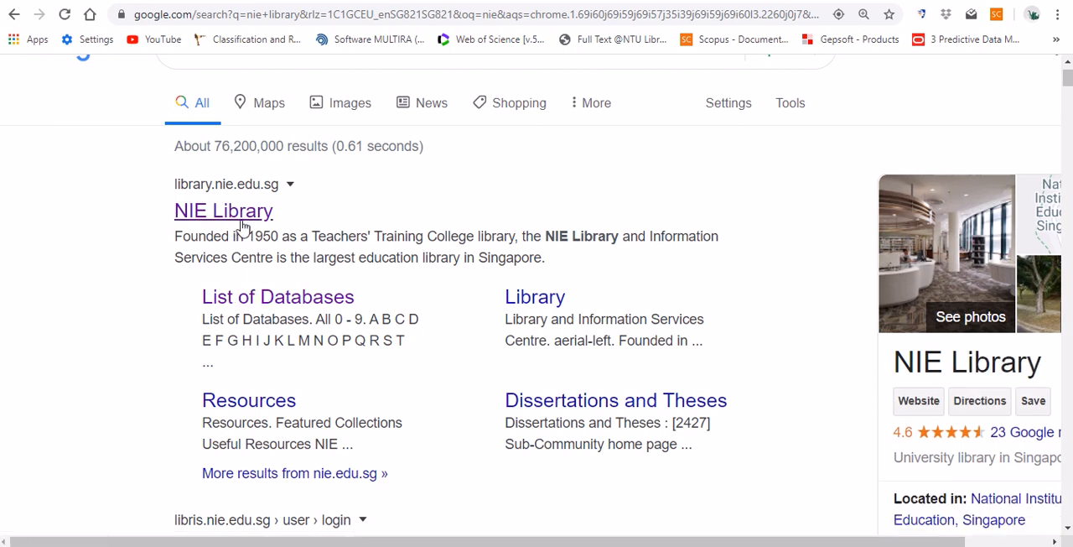
click(243, 218)
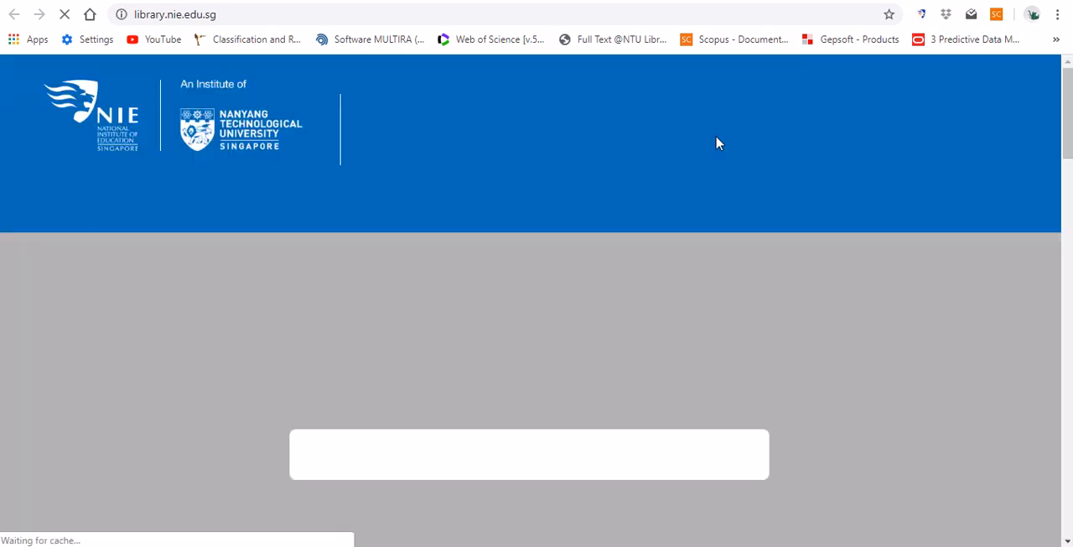
- Open the A–Z List of Databases from the library's useful resources
scroll(717, 142, down, 4)
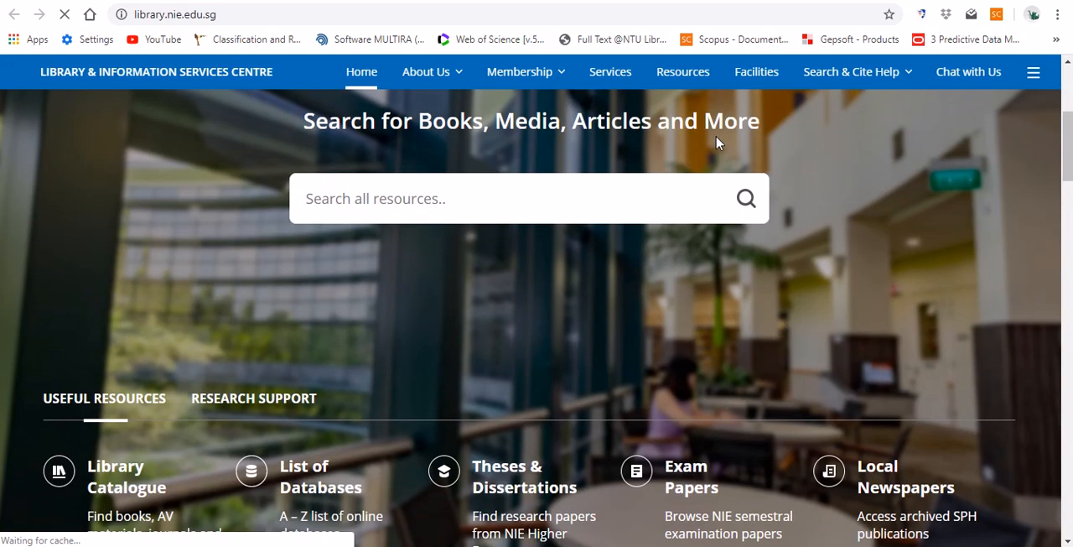
scroll(717, 143, down, 2)
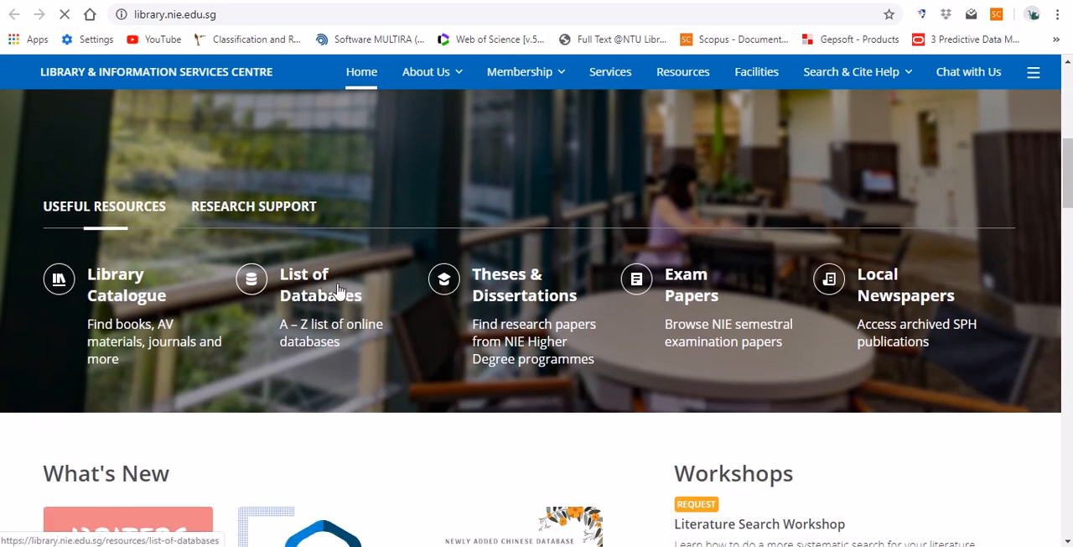
click(316, 302)
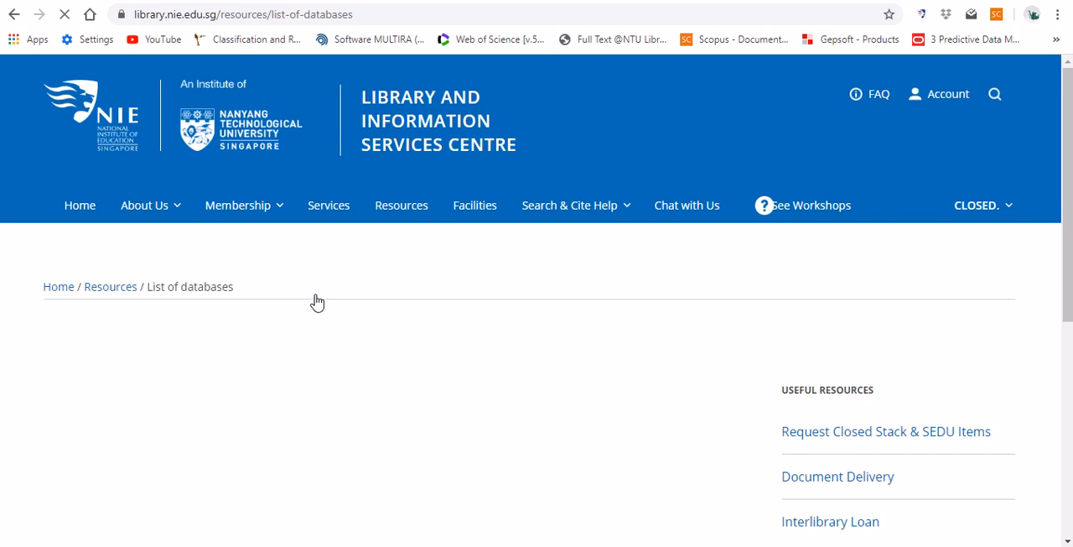
- Filter the database list to the letter W and open Web of Science [NTU Subscription]
scroll(316, 302, down, 1)
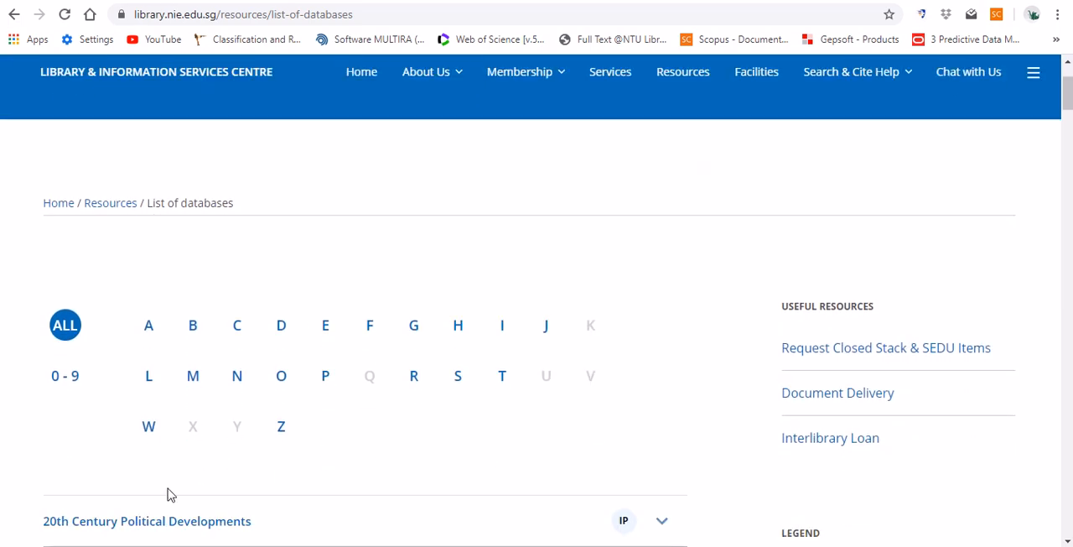
click(147, 438)
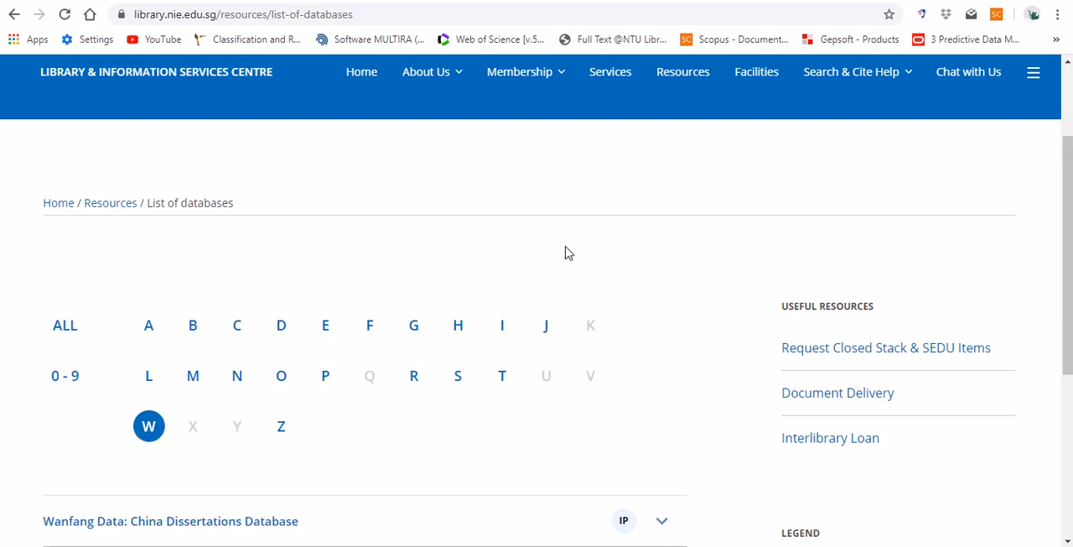
scroll(566, 251, down, 4)
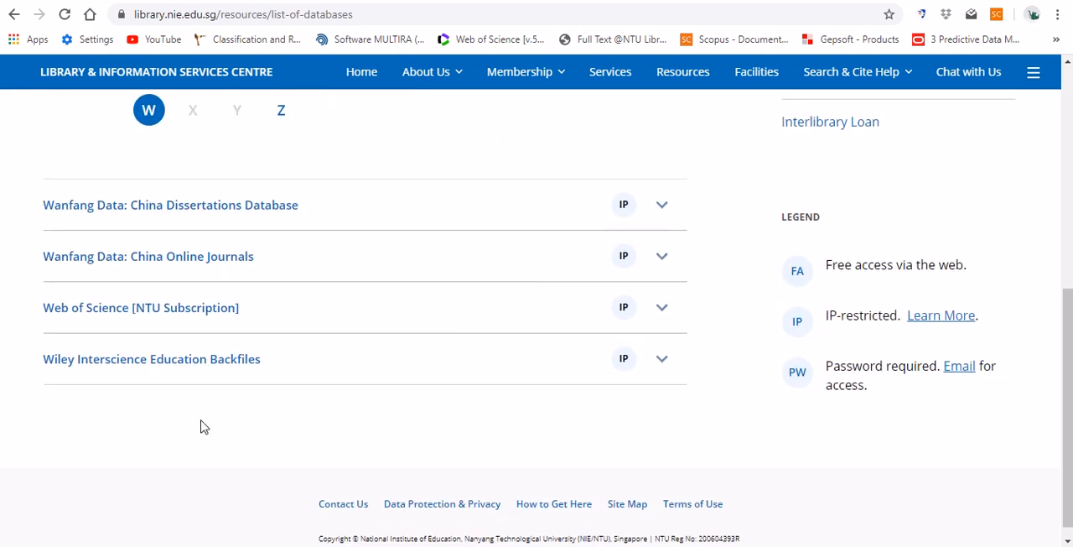
click(184, 310)
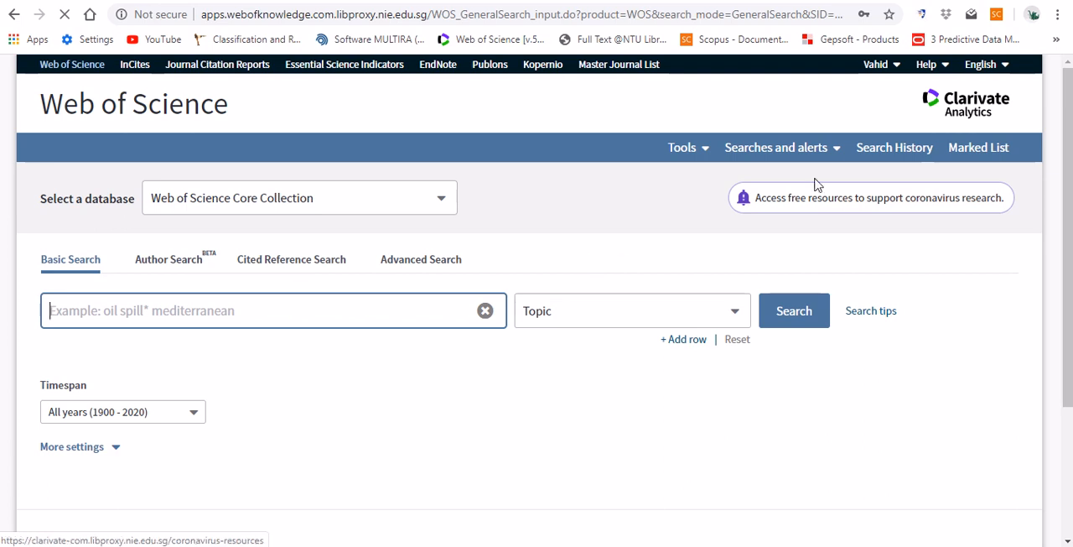
- Check the account menu's options and choose Web of Science Core Collection as the database to search
click(897, 76)
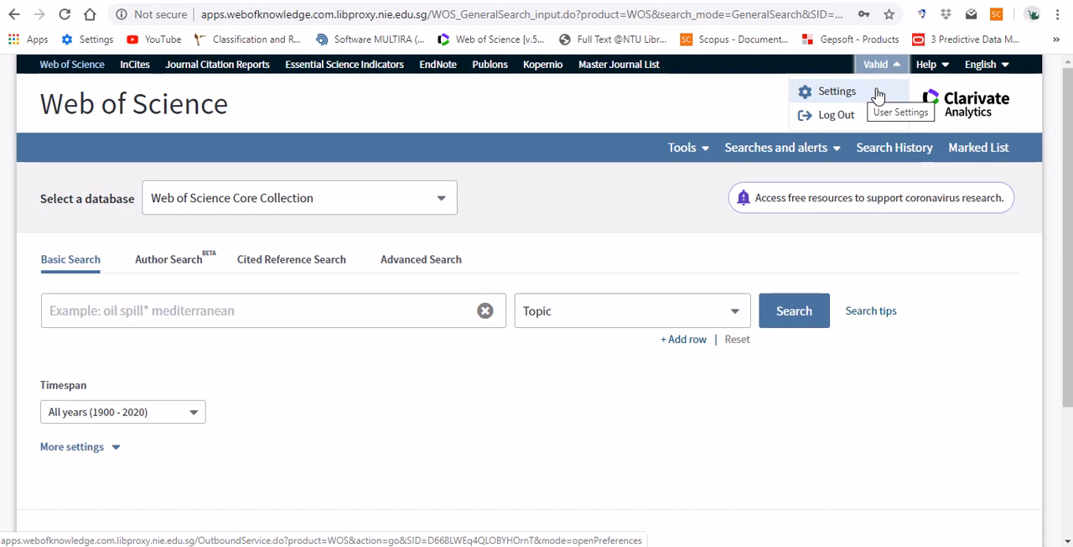
click(566, 170)
scroll(565, 167, down, 1)
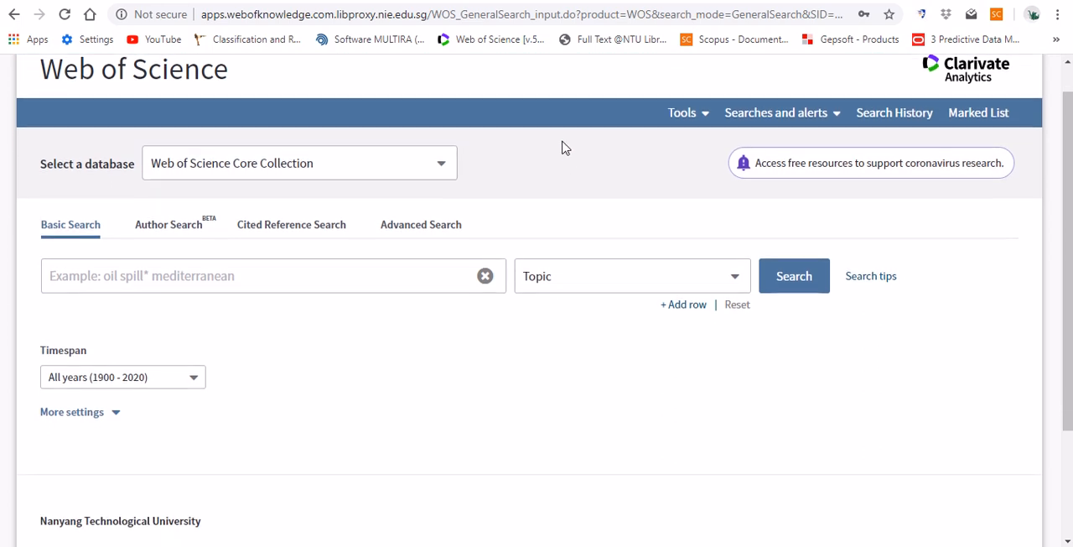
click(442, 167)
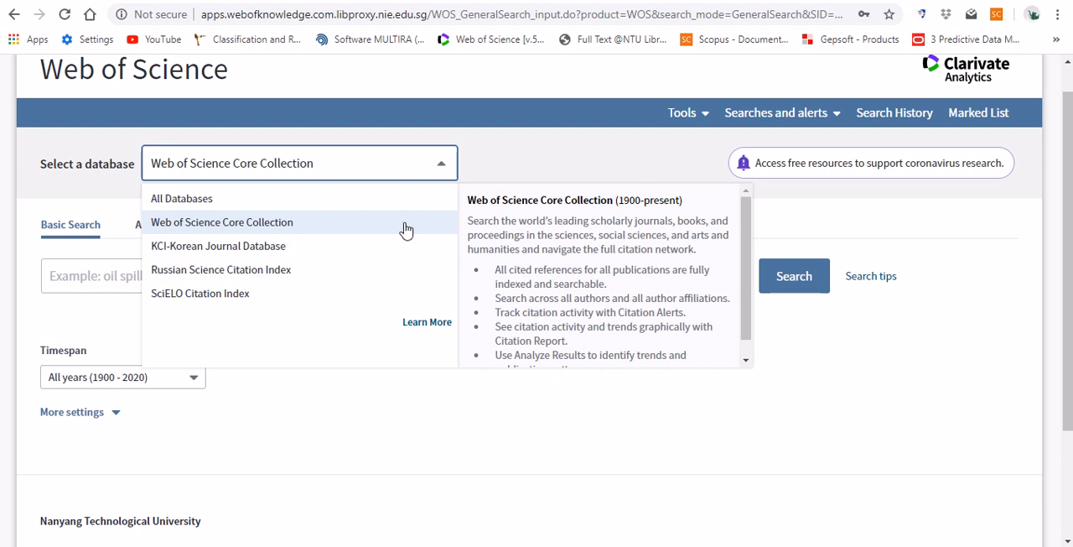
click(258, 229)
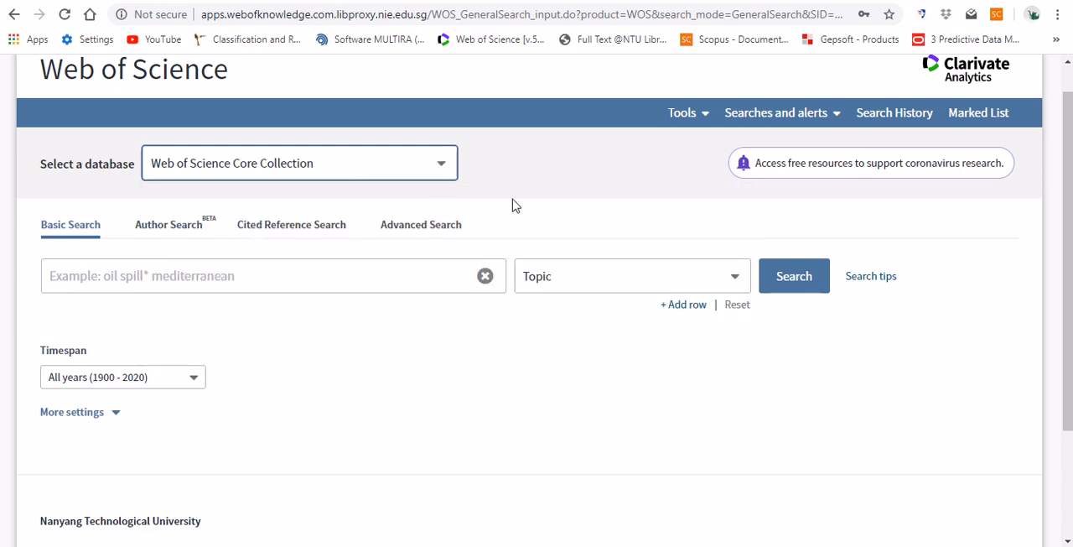
- Enter the quoted phrase "cognitive validity" as the search term and highlight its quotation marks and wording
click(295, 275)
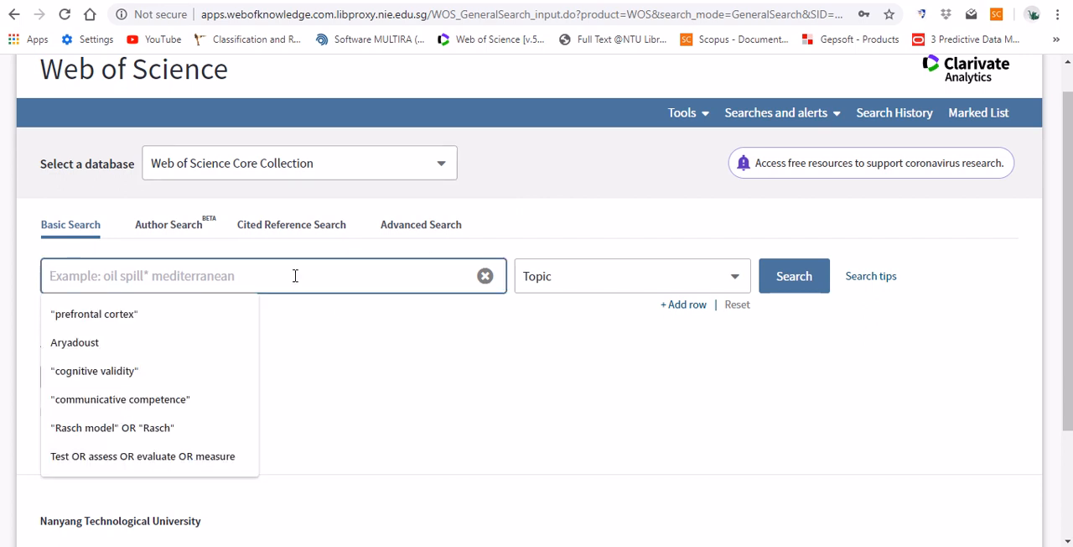
click(139, 374)
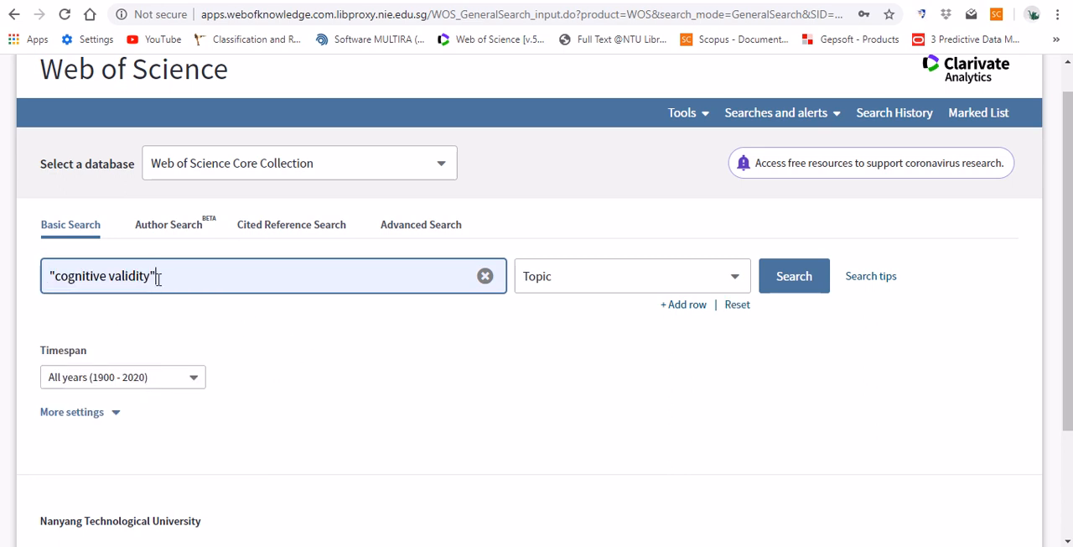
drag(156, 276, 152, 275)
drag(56, 276, 49, 277)
click(95, 305)
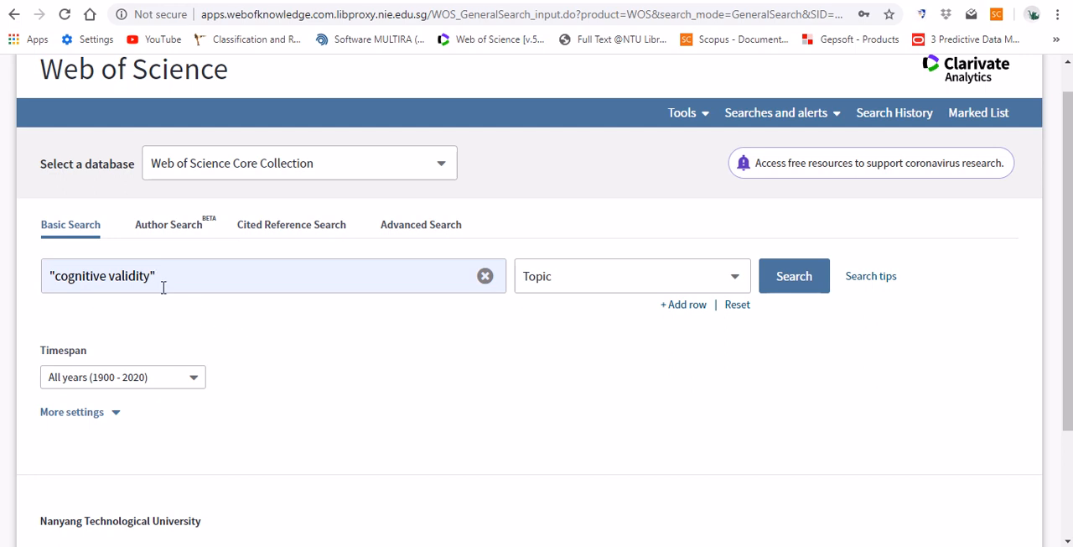
drag(58, 281, 152, 277)
click(143, 313)
drag(157, 277, 48, 277)
click(139, 332)
- Replace the search term with reading and select Topic as its search field
drag(214, 282, 10, 287)
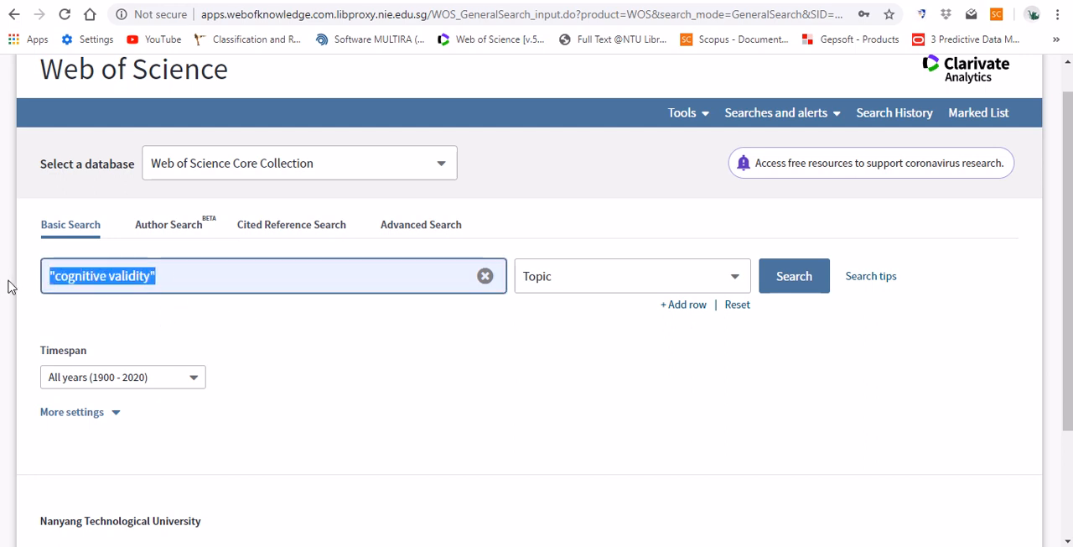
text(reading)
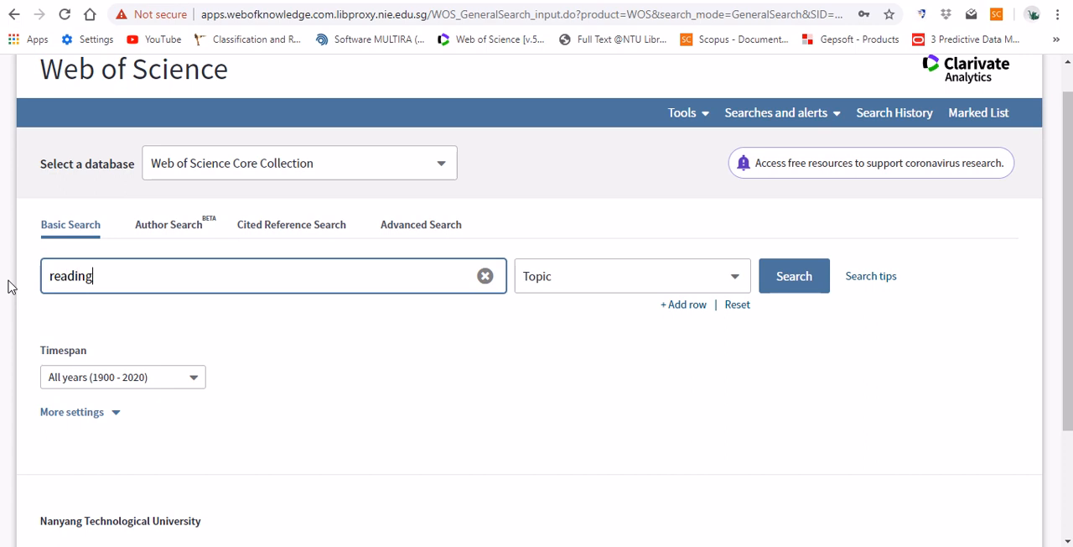
click(248, 331)
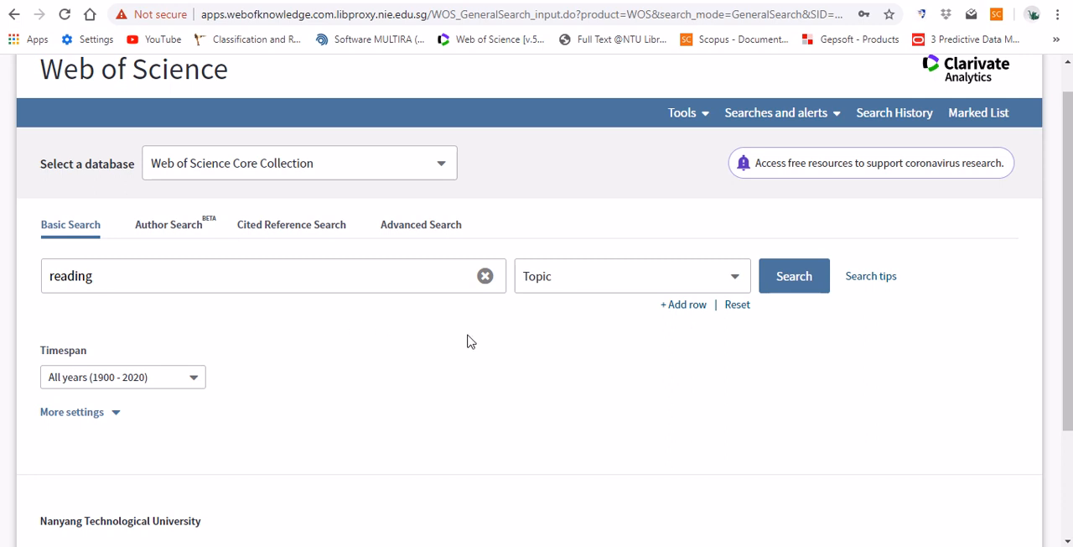
click(739, 278)
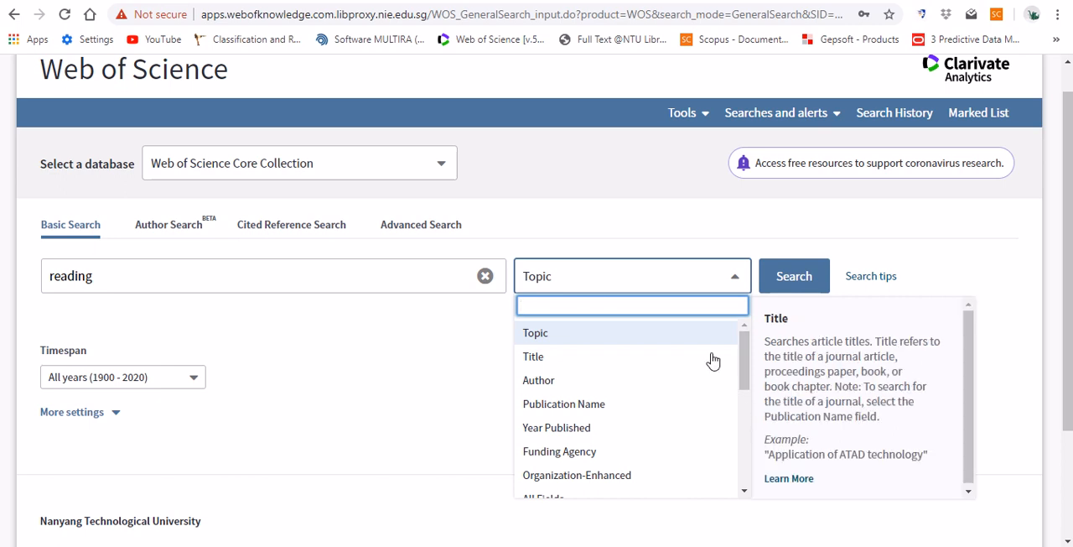
click(679, 341)
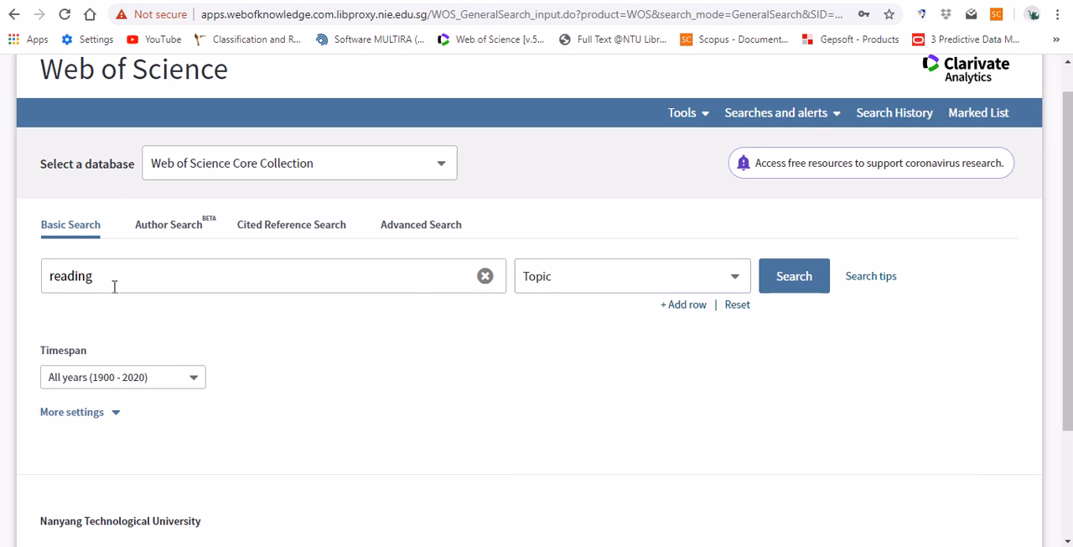
- Add a second search row with the term listening and check its search field options, keeping Topic
click(684, 306)
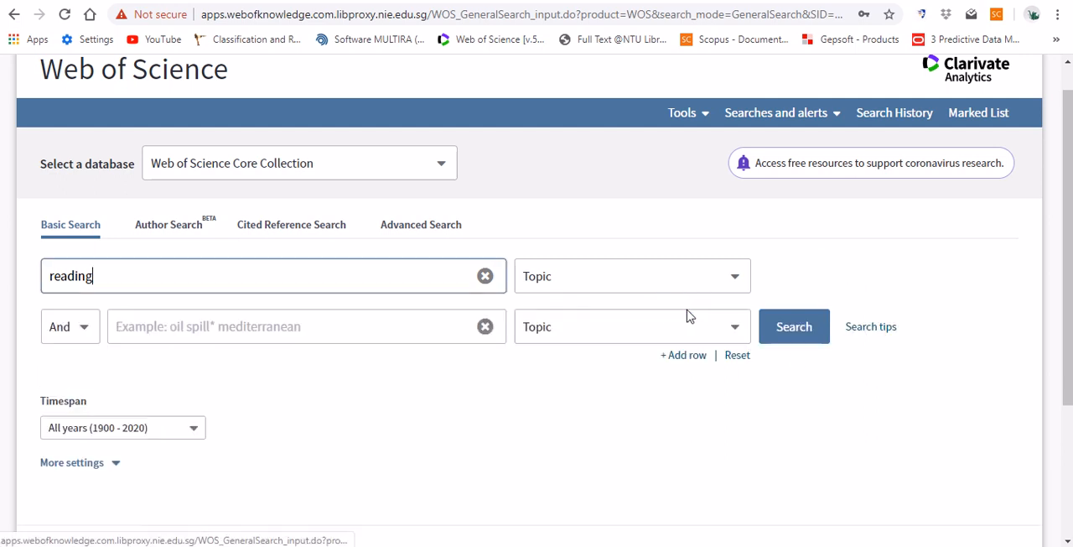
click(173, 334)
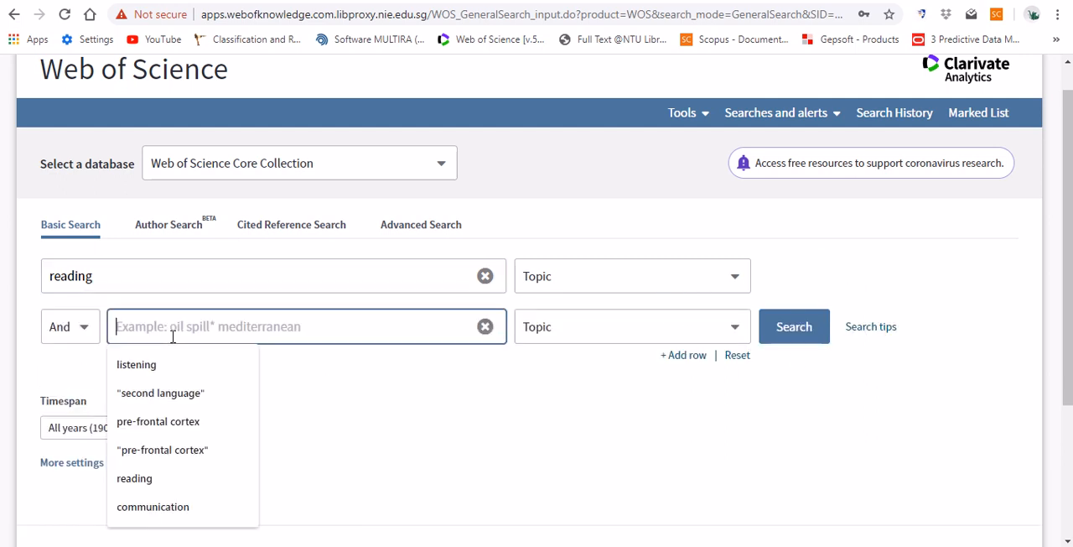
click(130, 365)
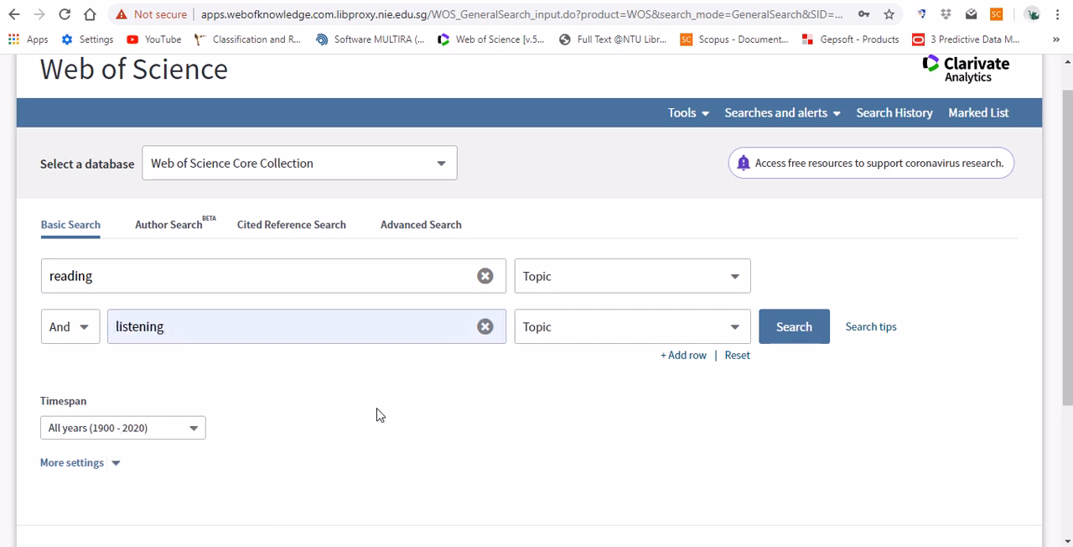
click(734, 328)
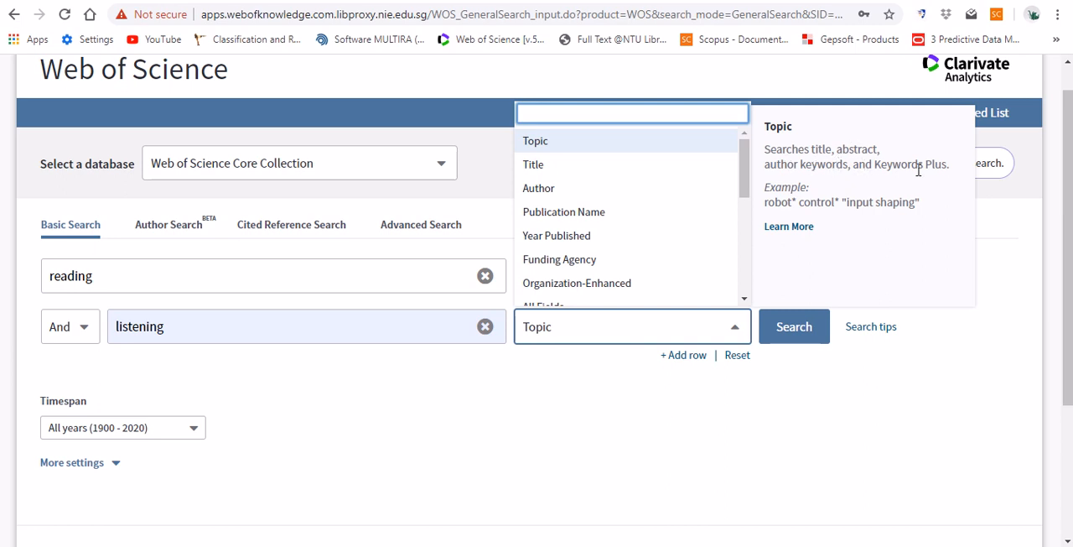
click(556, 383)
- Try the Or operator between reading and listening and switch it back to And
click(89, 336)
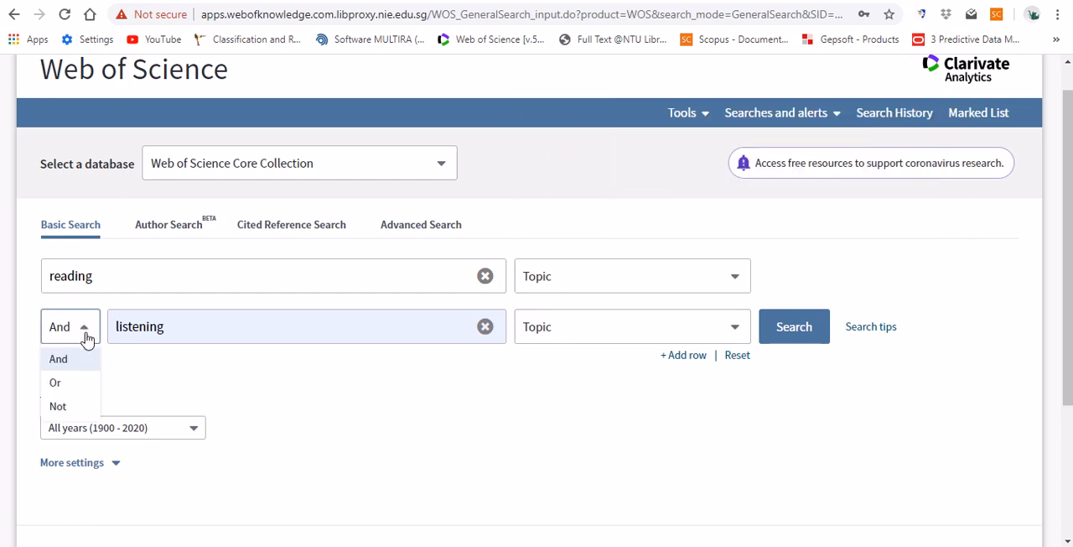
click(73, 387)
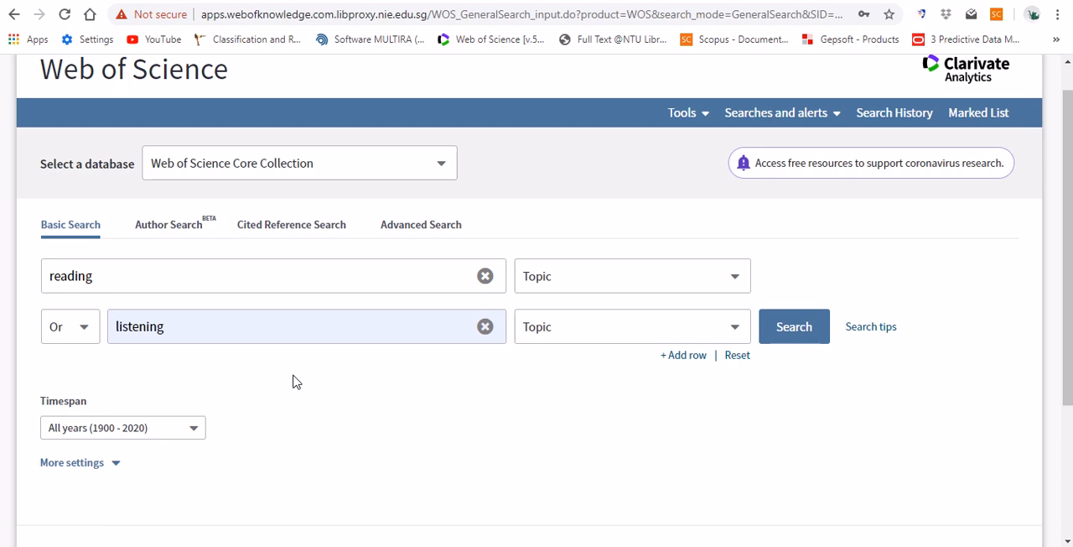
click(202, 275)
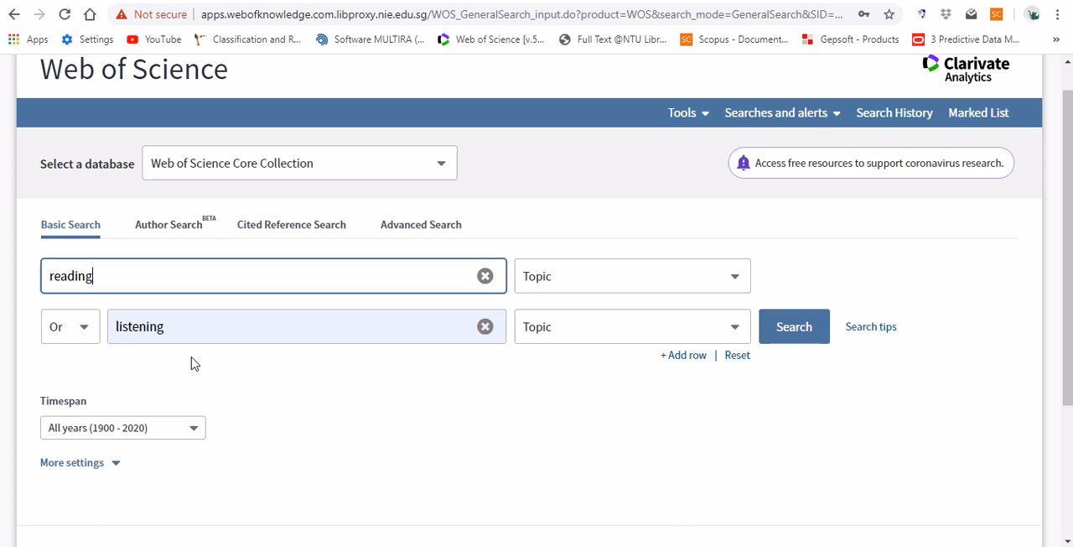
click(84, 335)
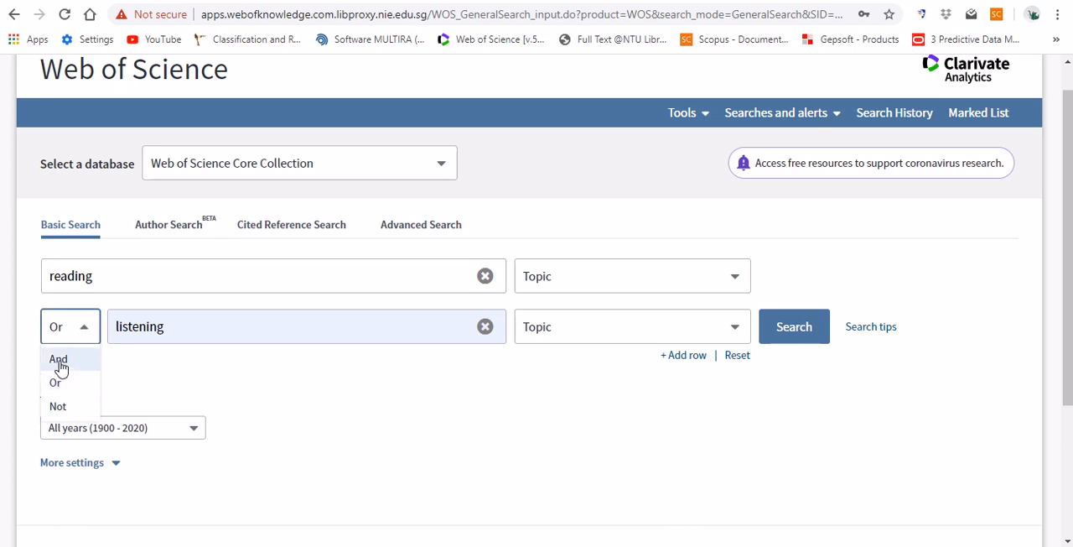
click(60, 362)
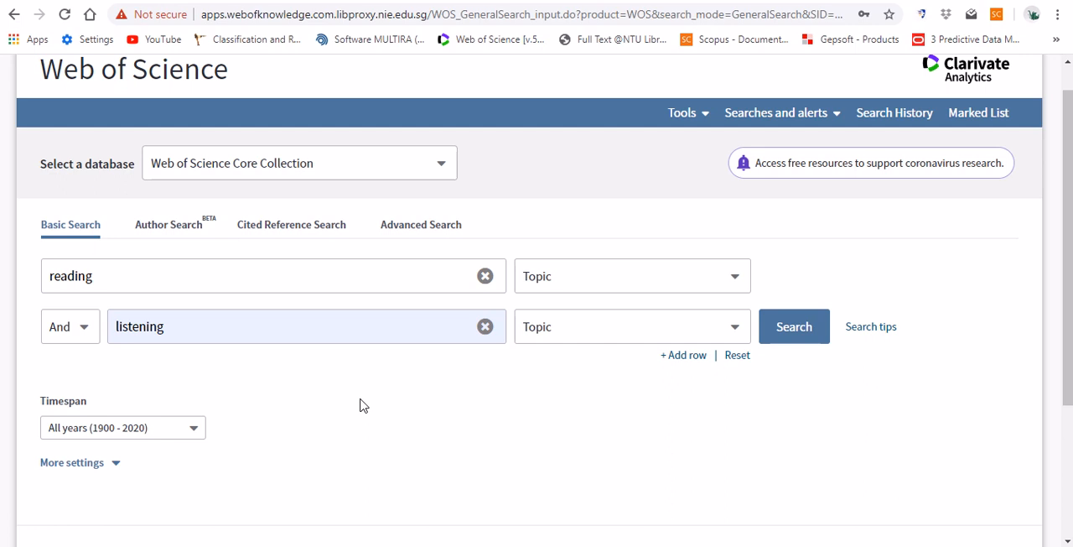
- Examine the available timespan options for the search, keeping All years (1900 - 2020)
click(195, 432)
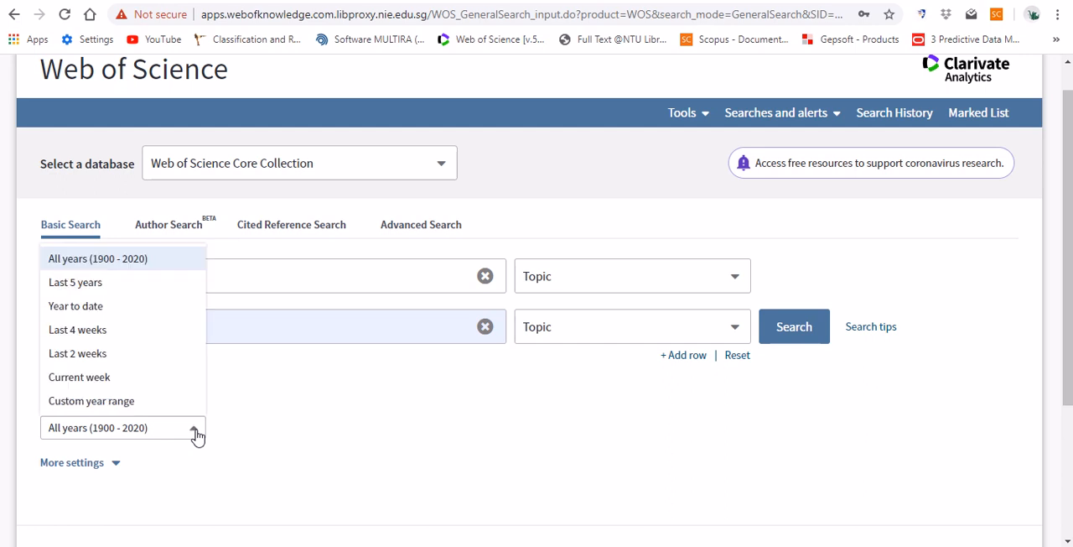
click(136, 438)
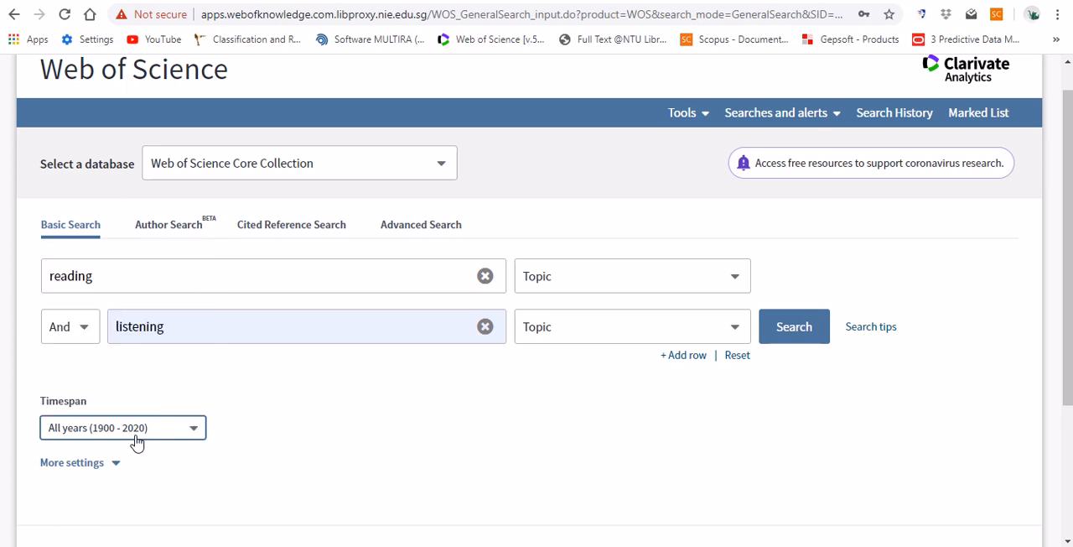
- Recheck the timespan options, keeping All years (1900 - 2020), and expand the additional search settings to review the Core Collection citation indexes
click(159, 432)
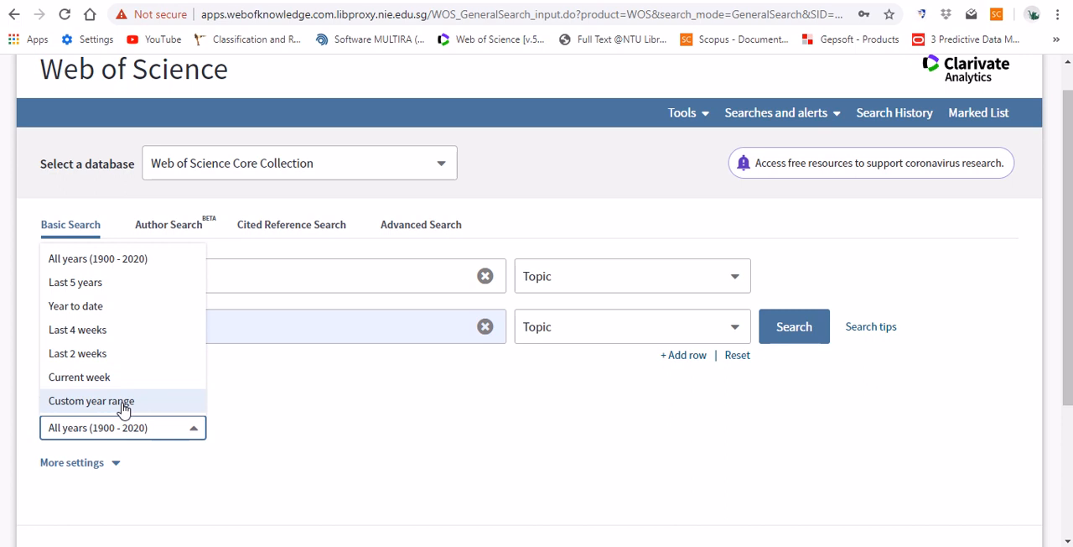
click(328, 431)
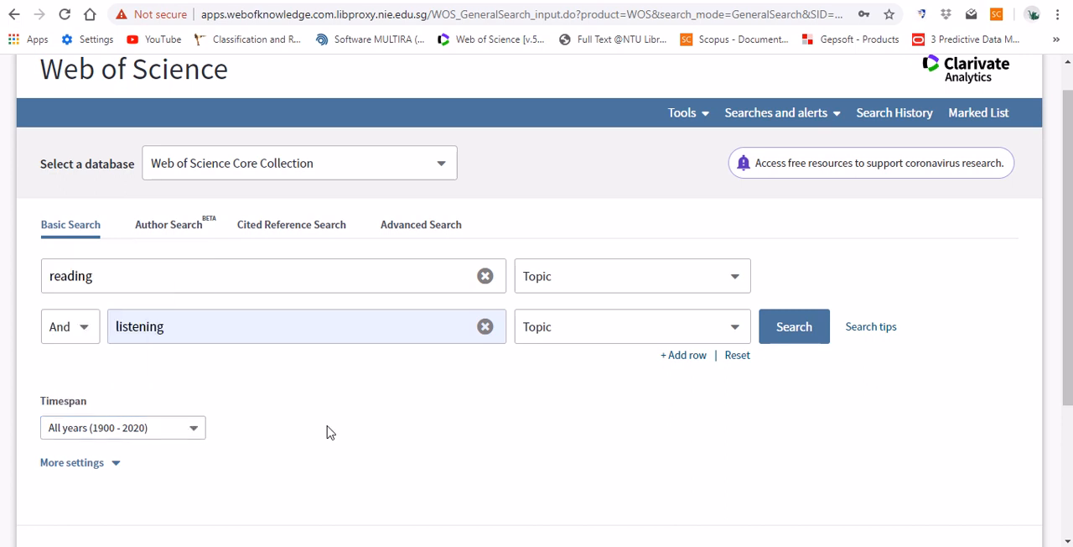
scroll(328, 431, down, 1)
scroll(328, 431, down, 2)
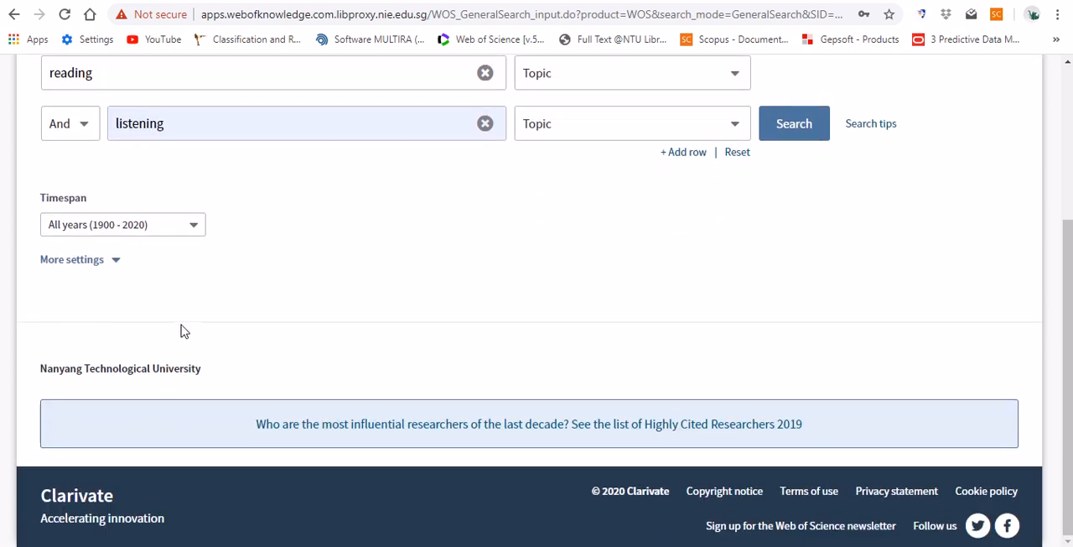
click(113, 261)
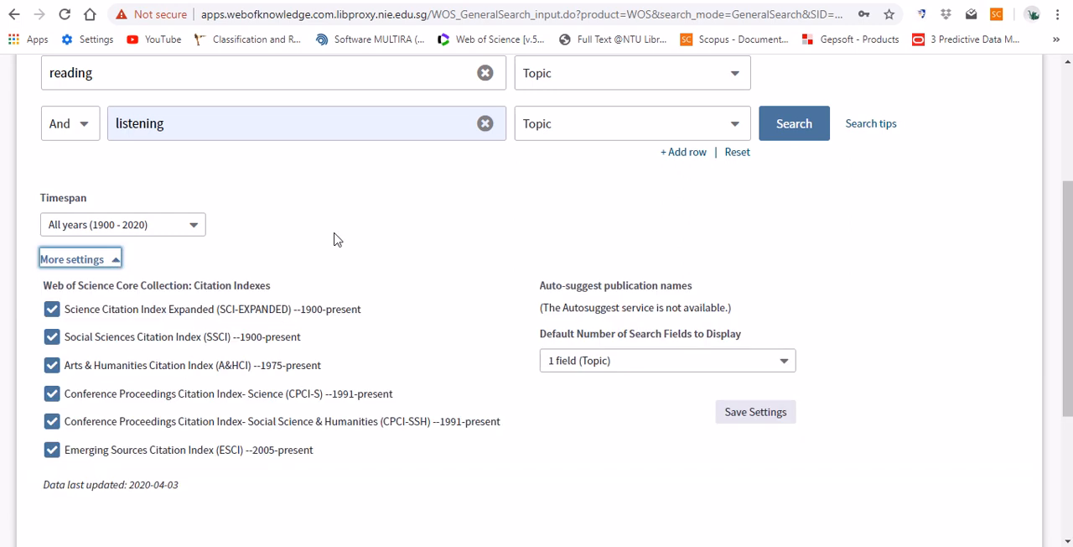
scroll(472, 285, down, 1)
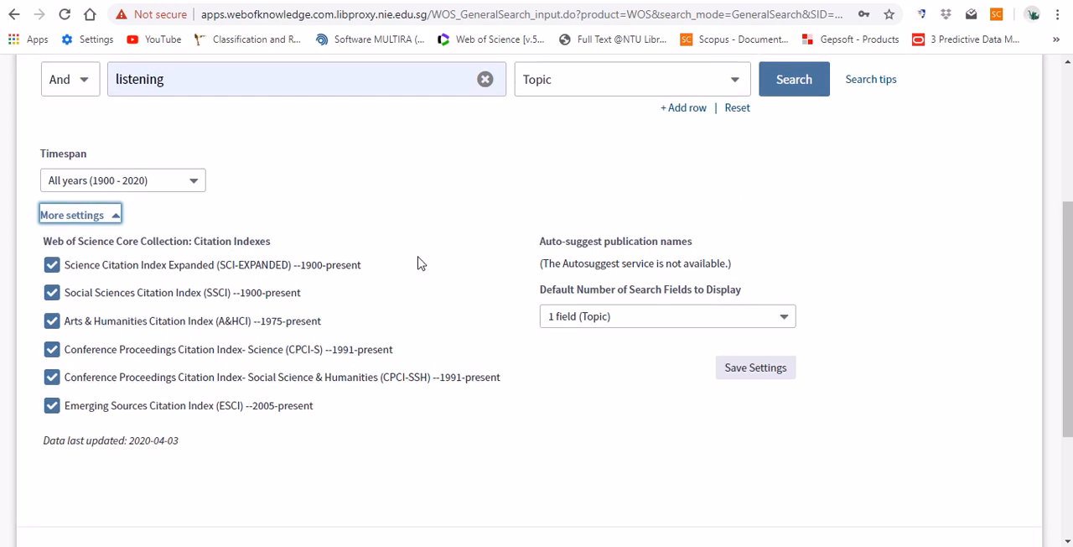
scroll(420, 263, up, 3)
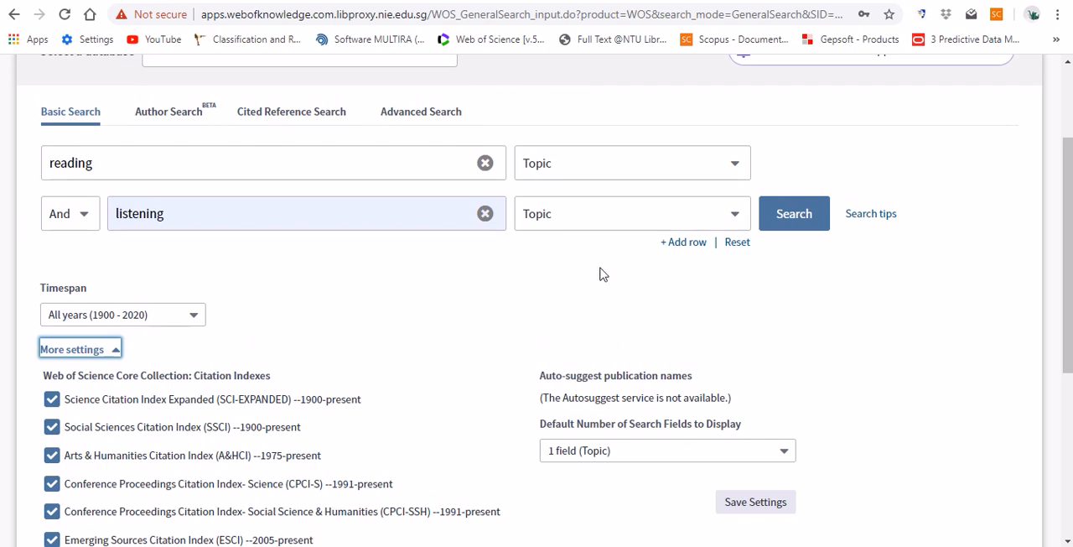
scroll(628, 276, up, 2)
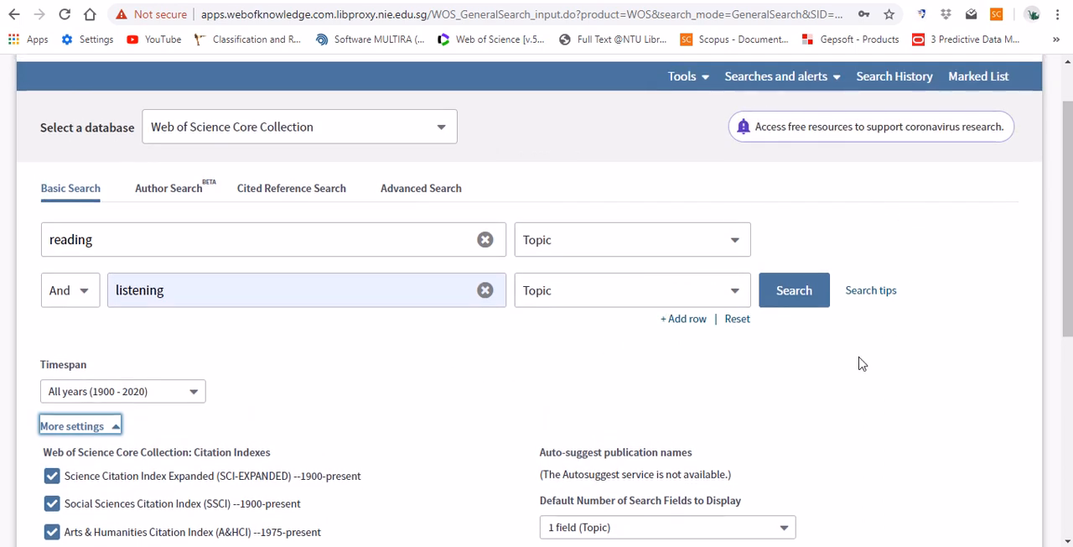
- Run the topic search for reading and listening and highlight the total number of results
click(797, 301)
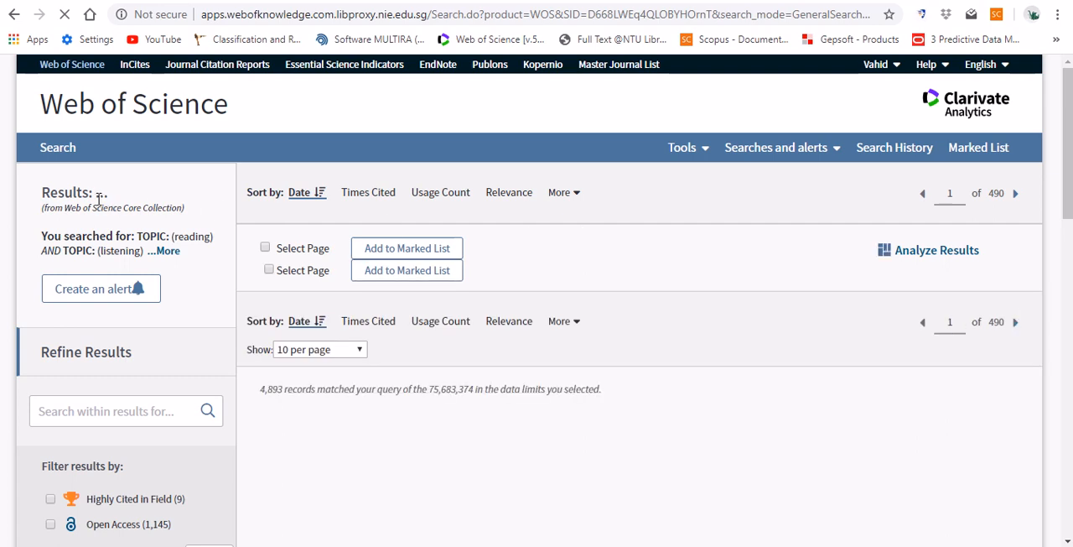
drag(260, 389, 302, 389)
click(689, 319)
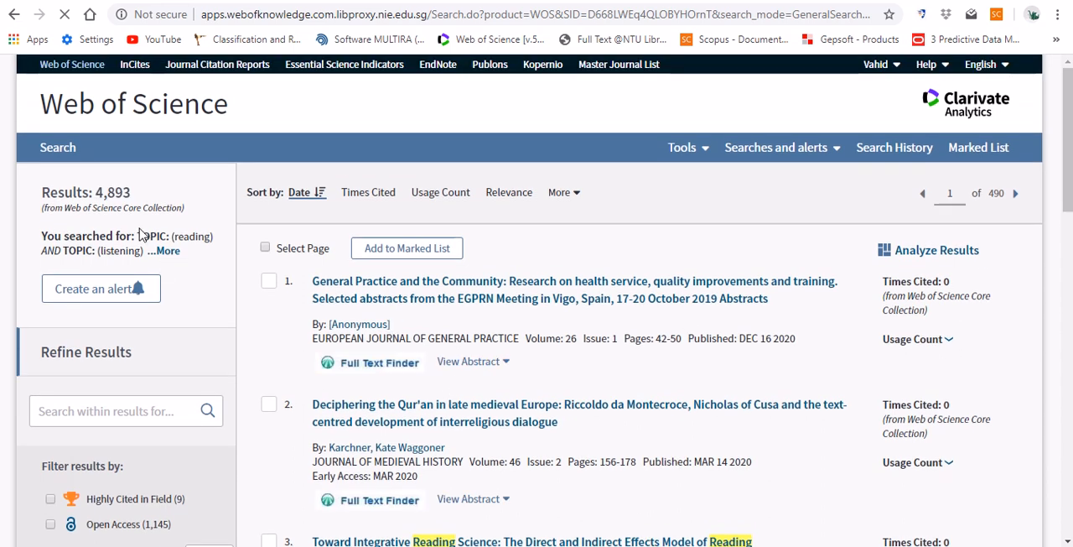
drag(95, 192, 120, 190)
drag(120, 189, 131, 194)
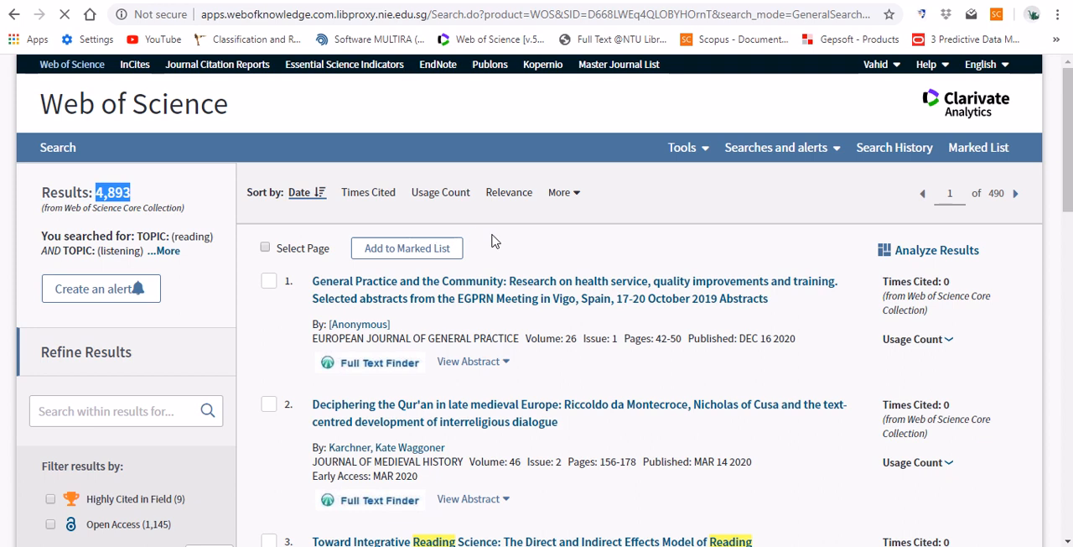
- Examine the sorting options, the list of matching records and the filters available for refining the results
scroll(493, 241, down, 1)
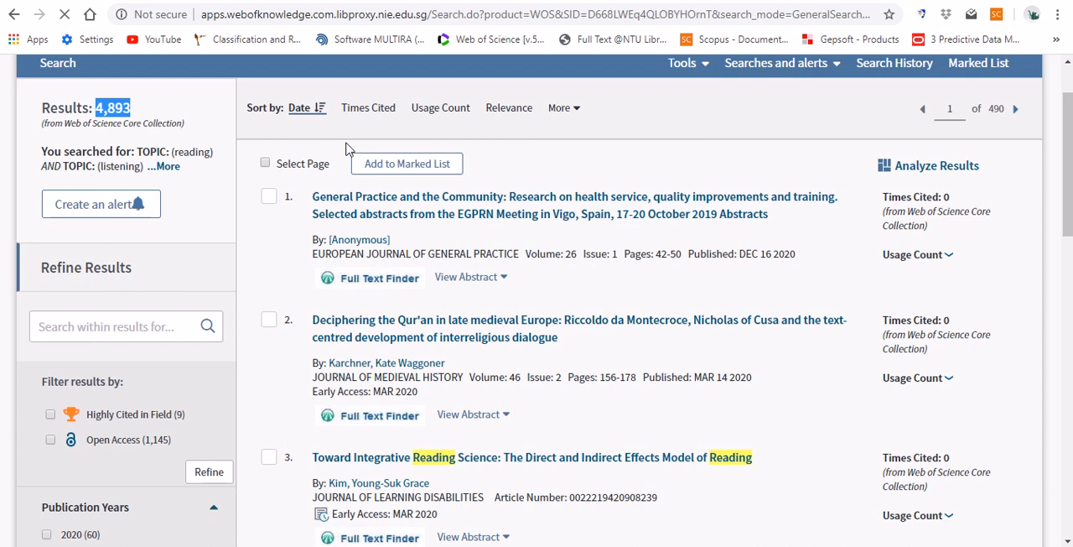
scroll(349, 148, up, 1)
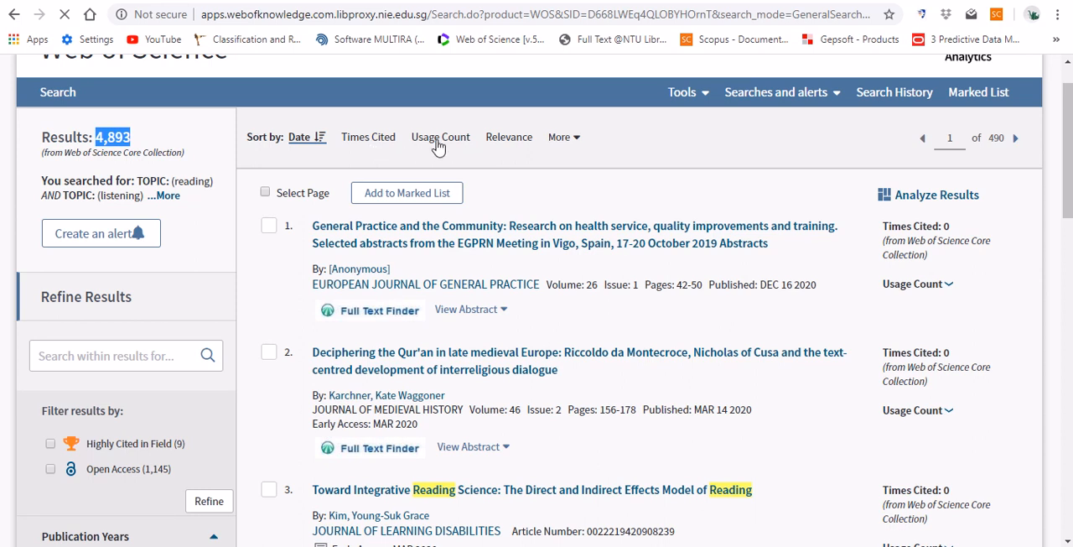
click(579, 140)
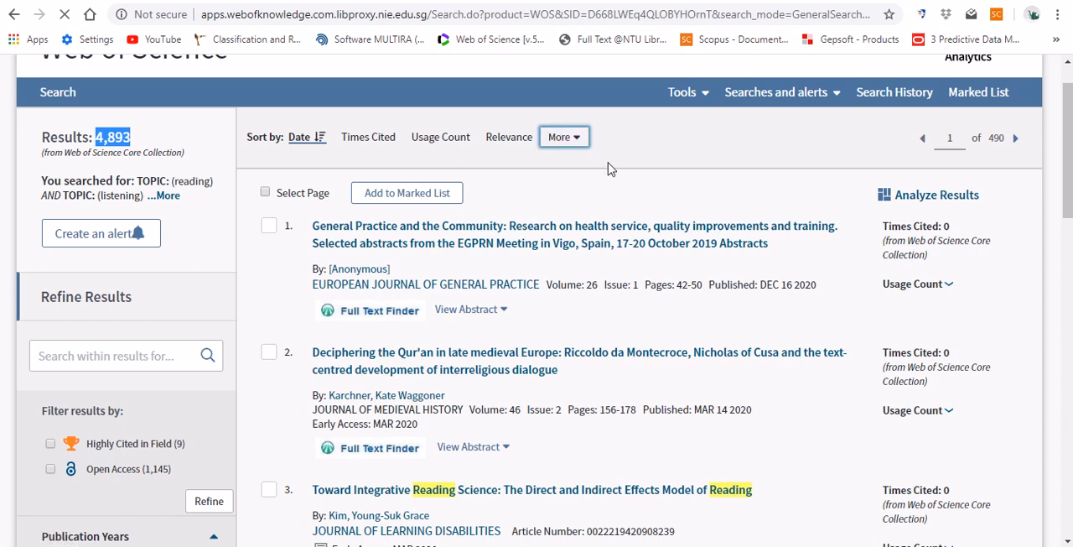
scroll(610, 169, down, 2)
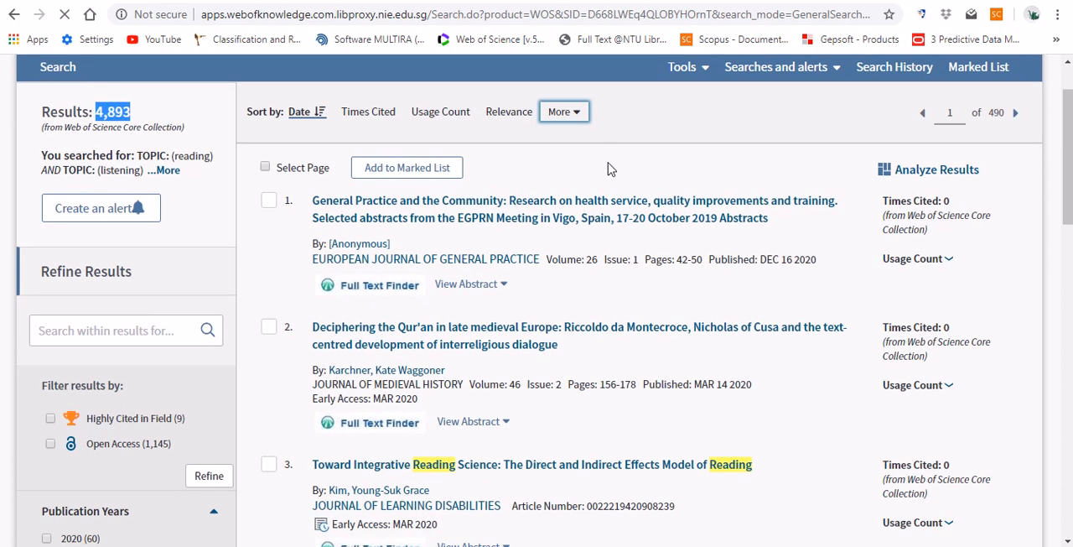
scroll(610, 169, down, 3)
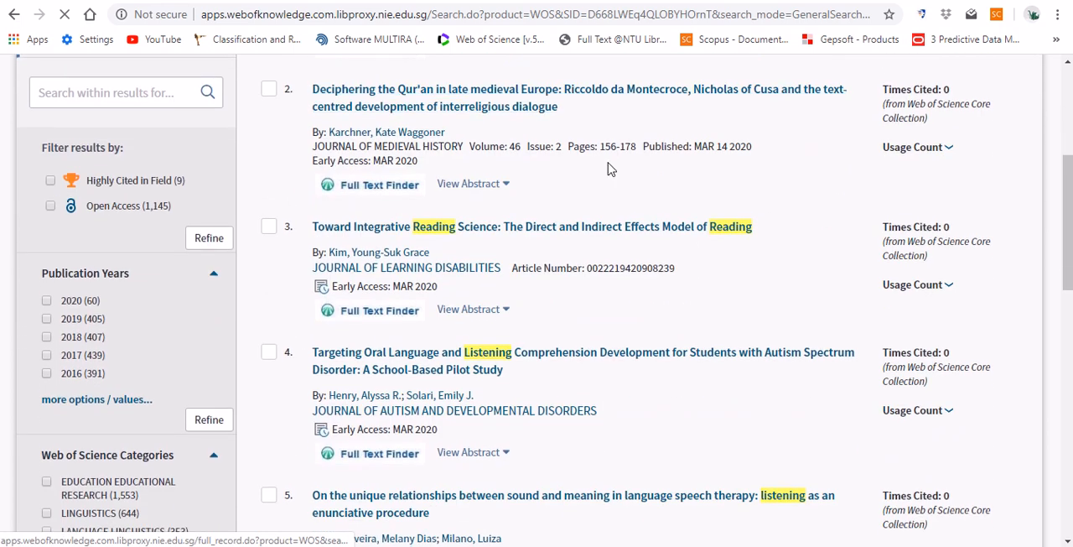
scroll(611, 169, down, 1)
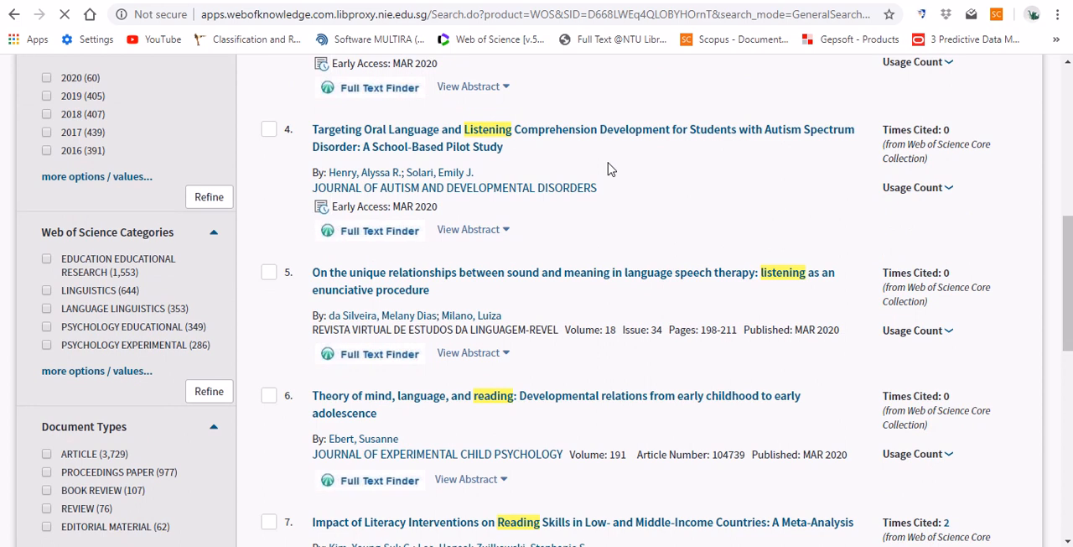
scroll(610, 168, down, 1)
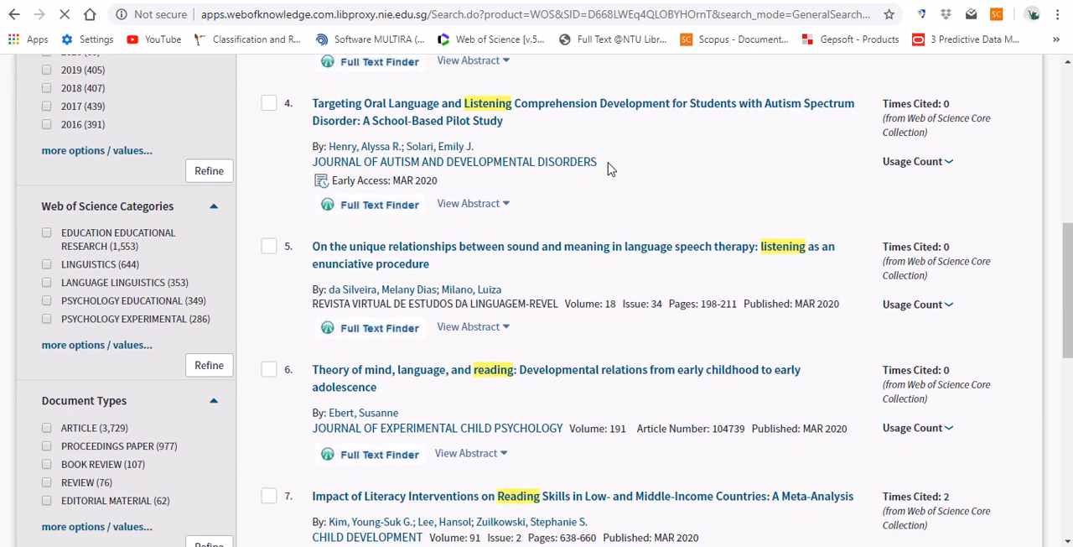
scroll(610, 168, down, 1)
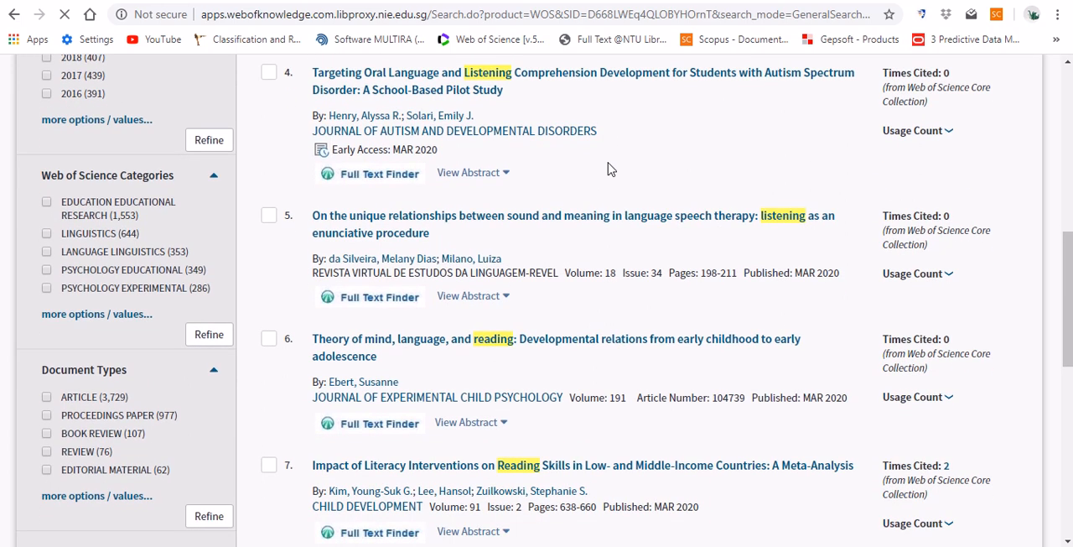
scroll(610, 168, down, 1)
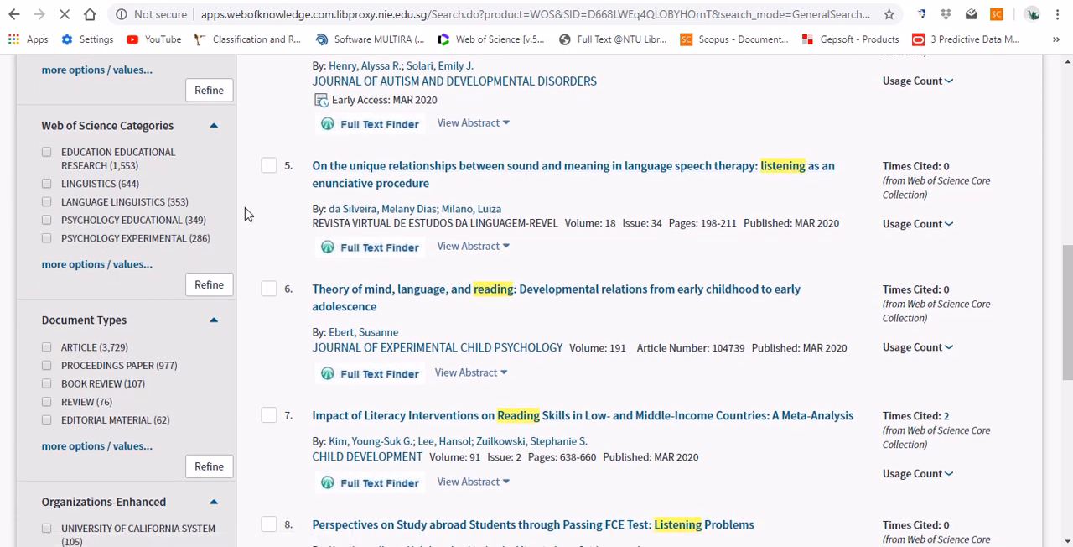
- Refine the results to the publication years 2020, 2019, 2018, 2017 and 2016
scroll(245, 214, up, 4)
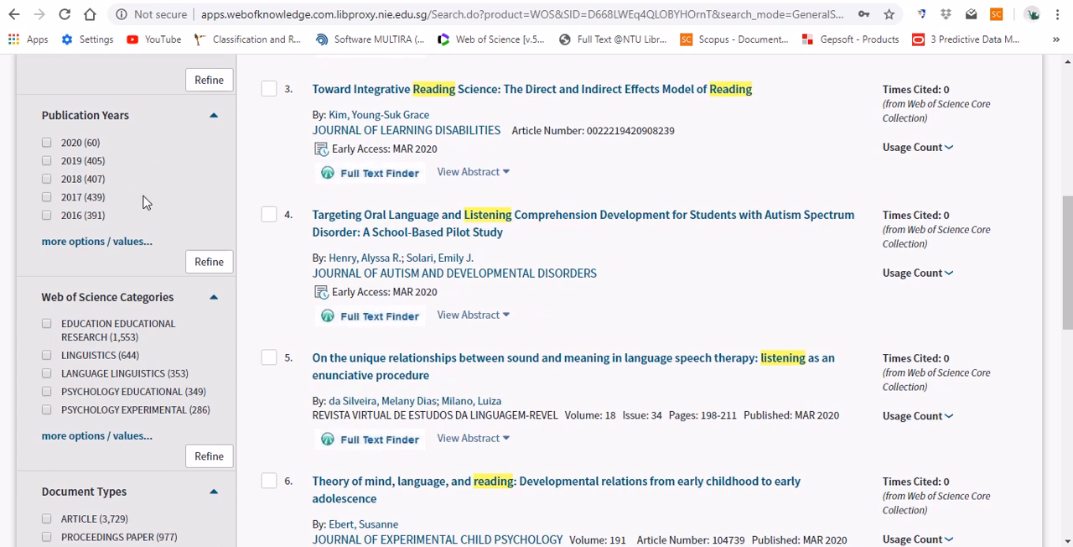
click(47, 144)
click(46, 162)
click(47, 180)
click(46, 197)
click(46, 216)
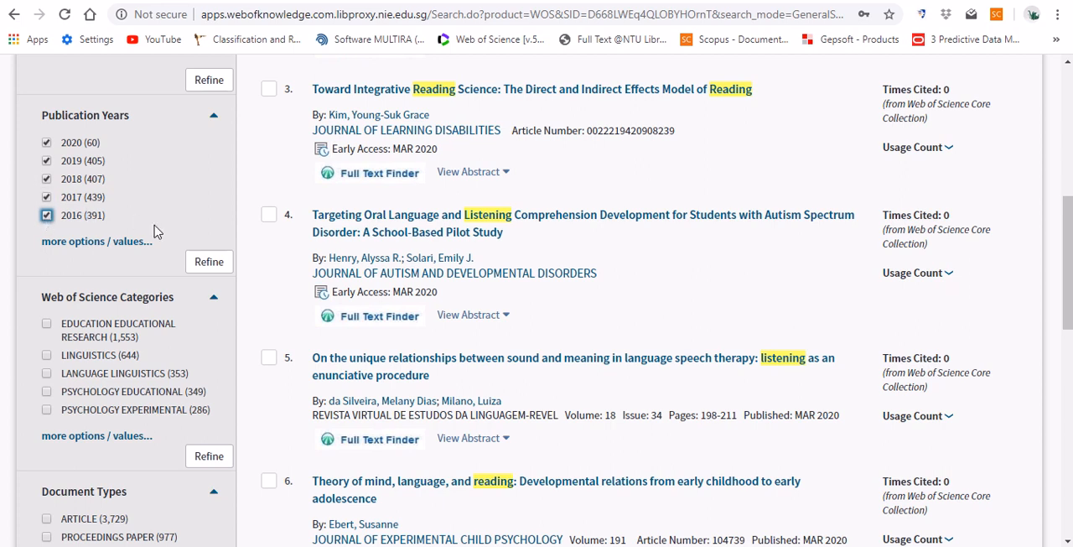
click(205, 263)
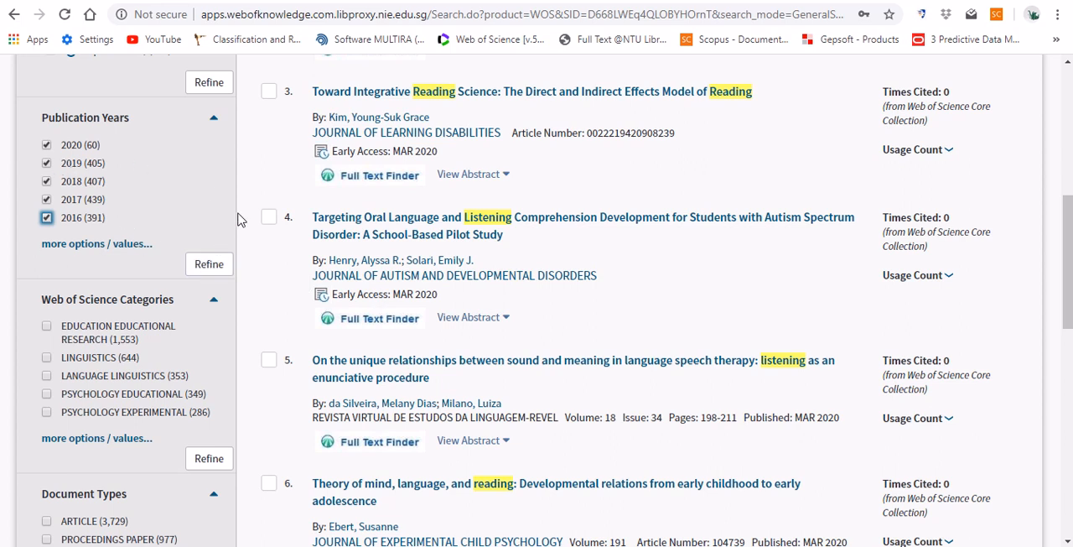
- Refine the results to the Web of Science categories Linguistics and Language Linguistics
scroll(238, 219, down, 2)
scroll(238, 219, down, 1)
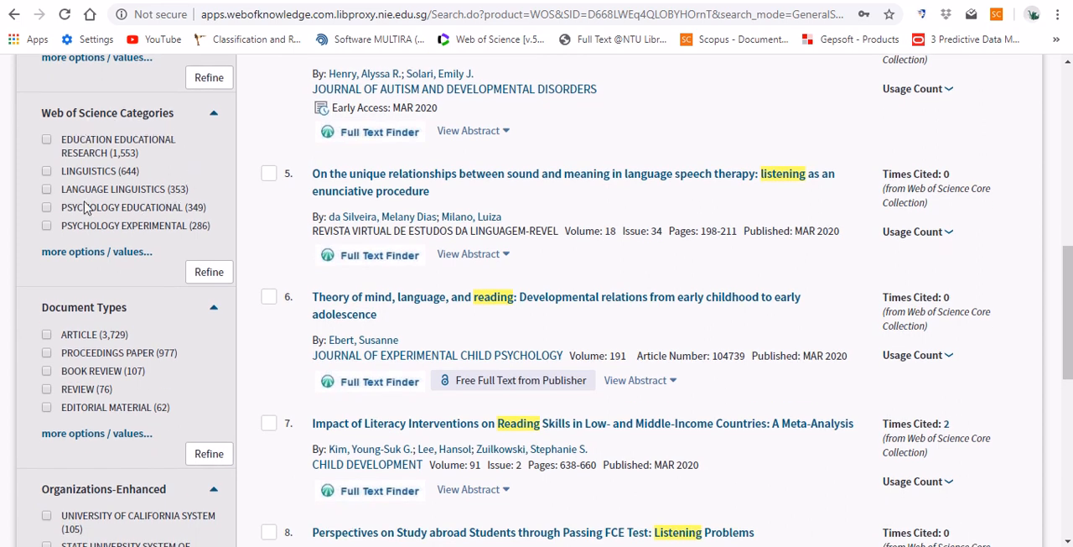
click(47, 173)
click(47, 189)
click(208, 272)
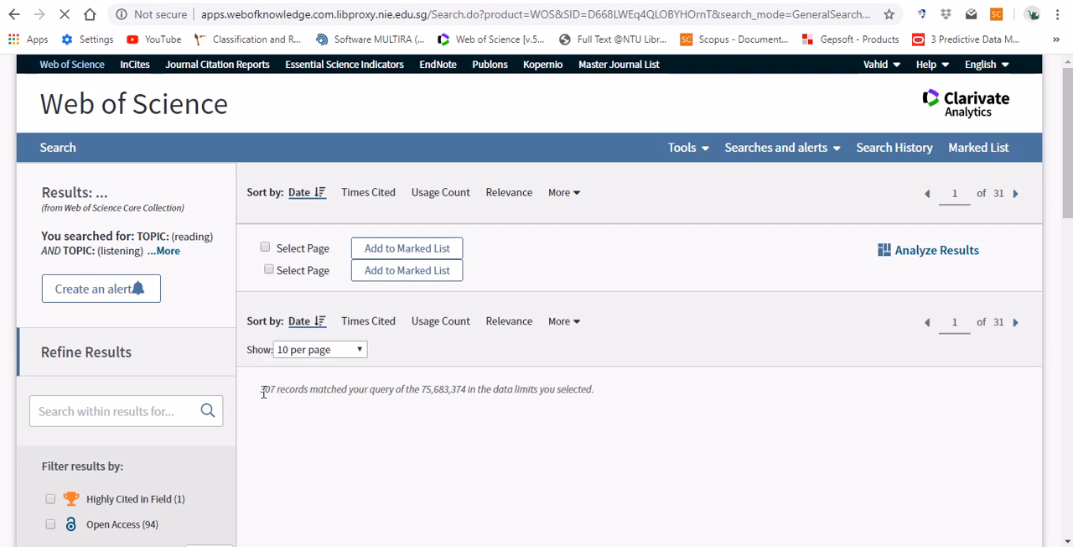
- Examine the refined results, including the total number of records and the publication year, category and document type filters
scroll(262, 388, down, 4)
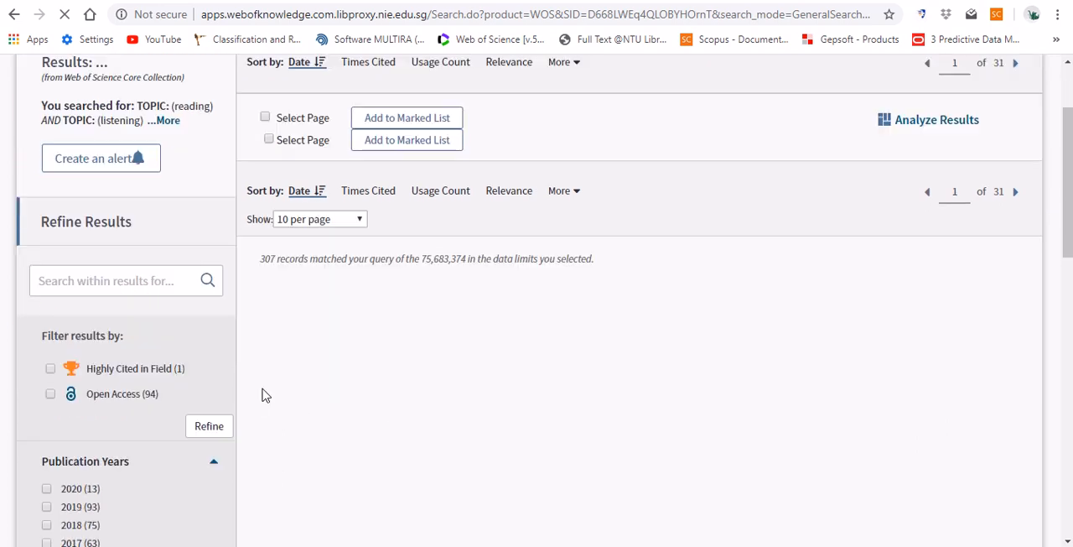
scroll(263, 395, down, 2)
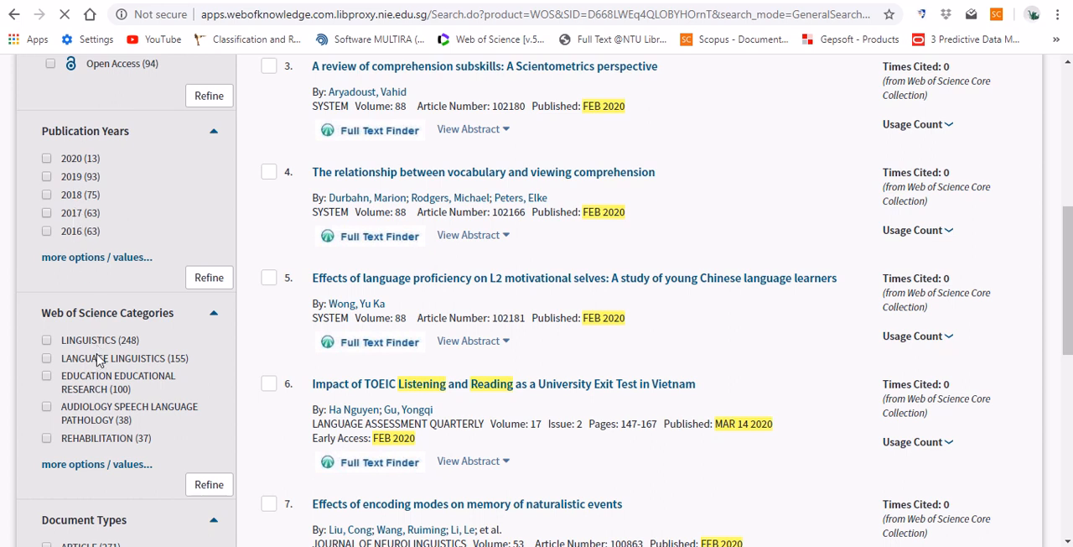
scroll(234, 369, up, 3)
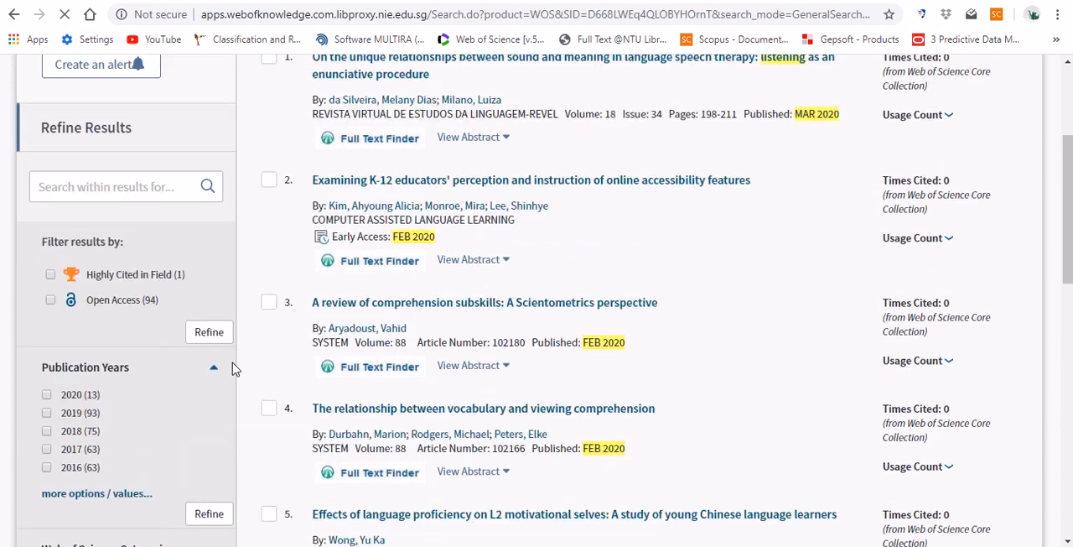
scroll(235, 369, down, 4)
scroll(193, 361, down, 2)
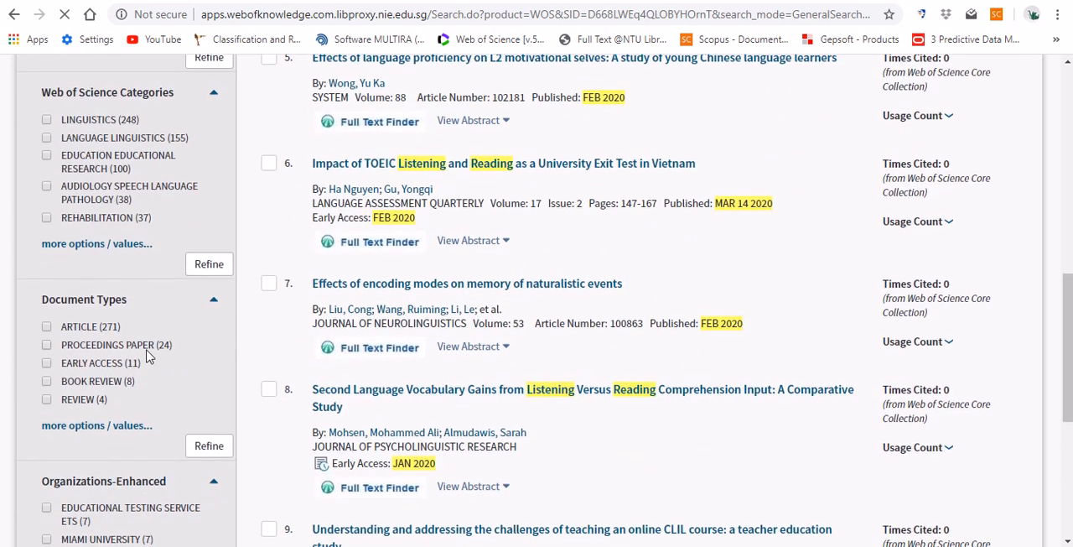
scroll(147, 395, down, 1)
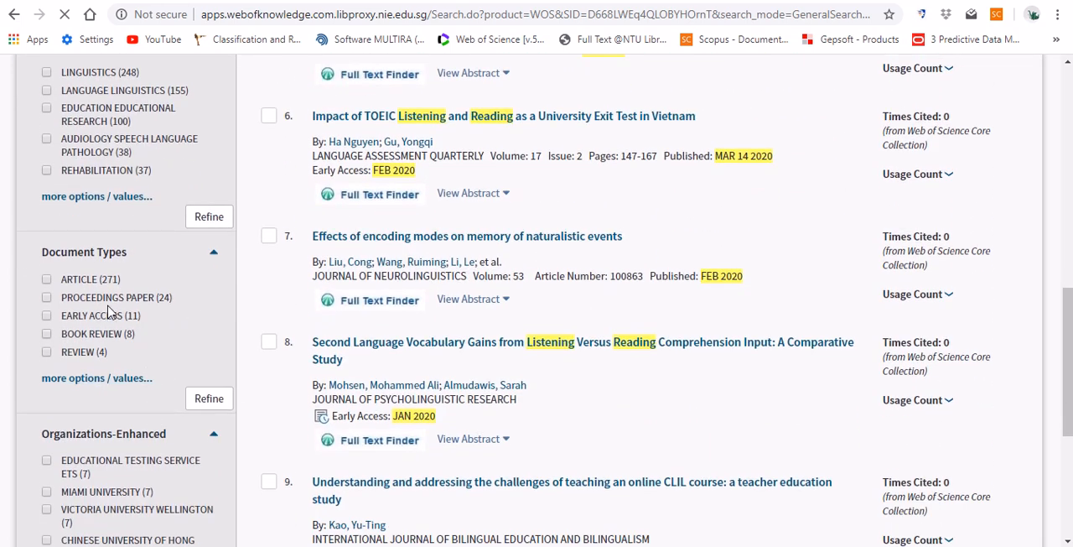
scroll(143, 314, up, 1)
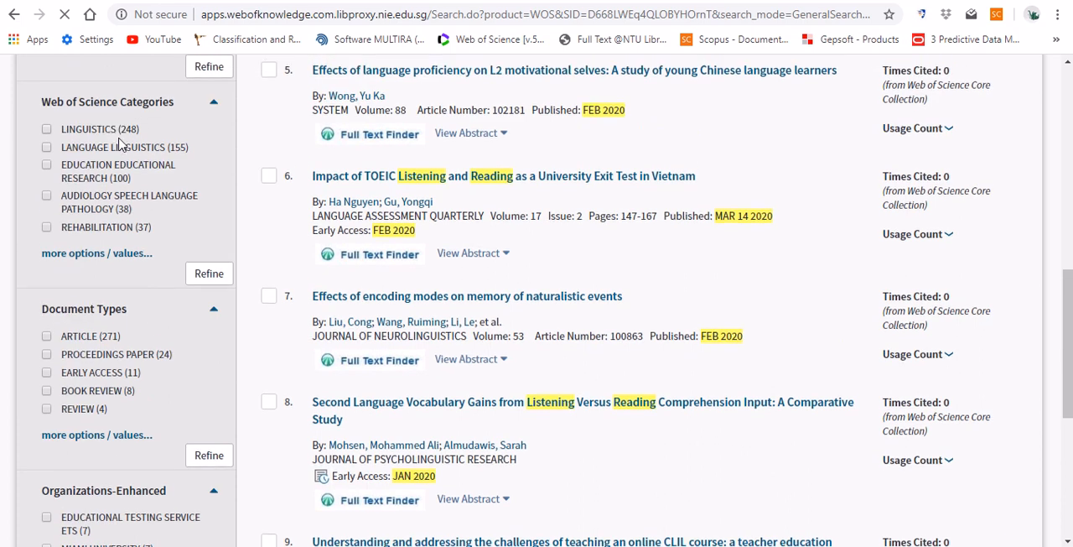
scroll(260, 166, up, 5)
scroll(259, 166, up, 5)
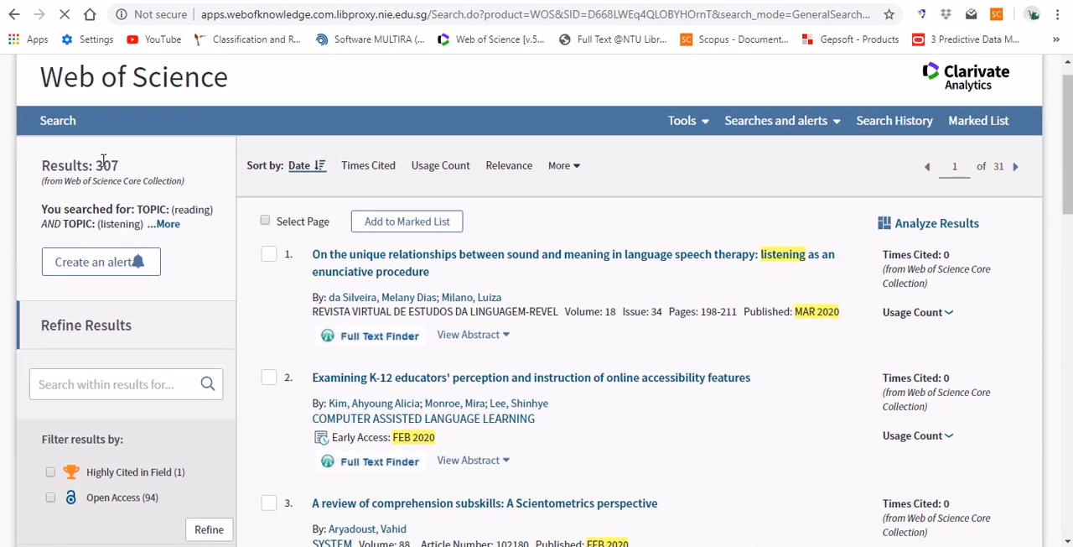
double_click(103, 165)
- Try to refine the results to the document type Article
scroll(253, 199, down, 5)
scroll(253, 199, down, 3)
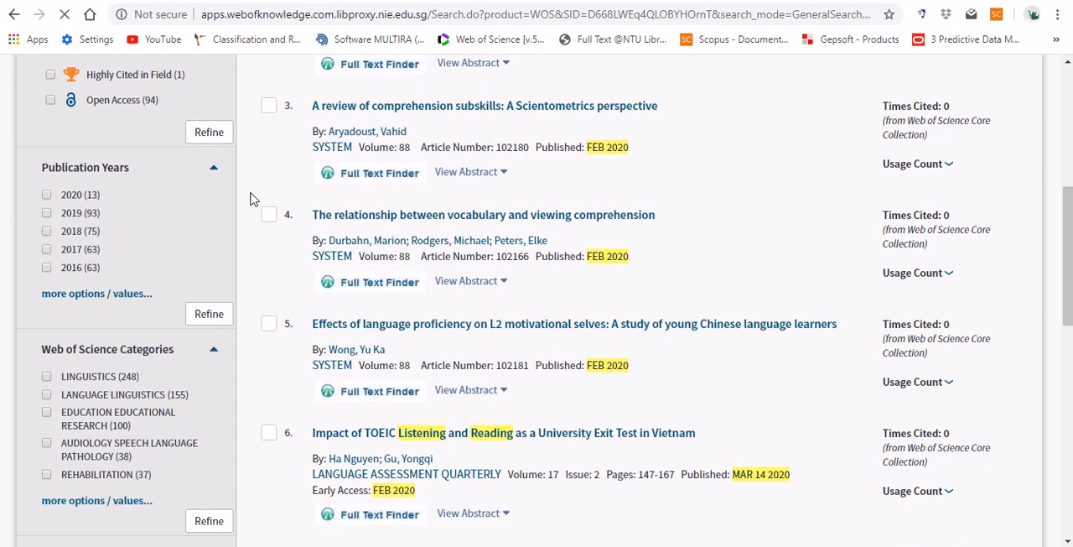
scroll(253, 198, down, 2)
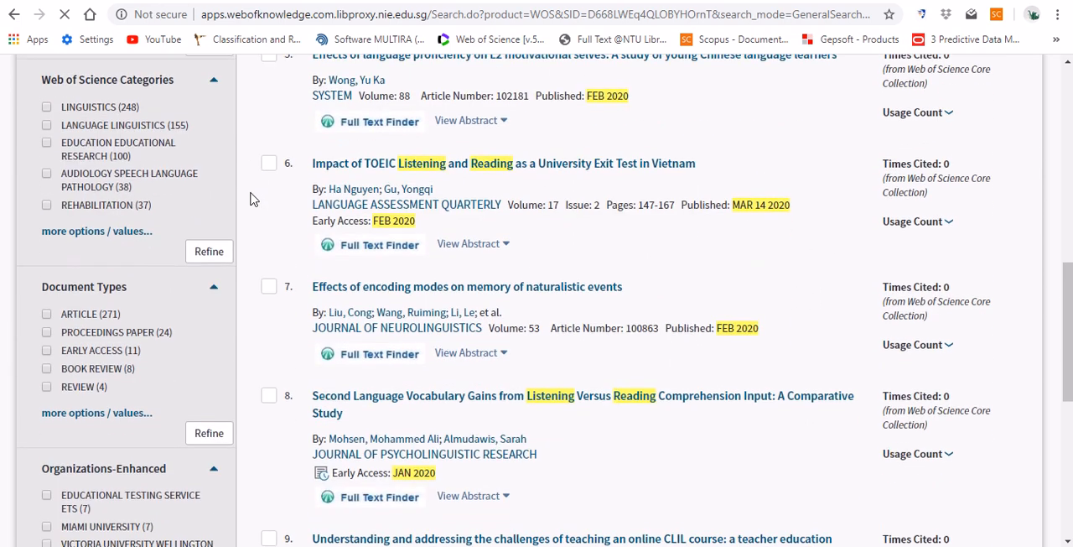
scroll(161, 361, down, 1)
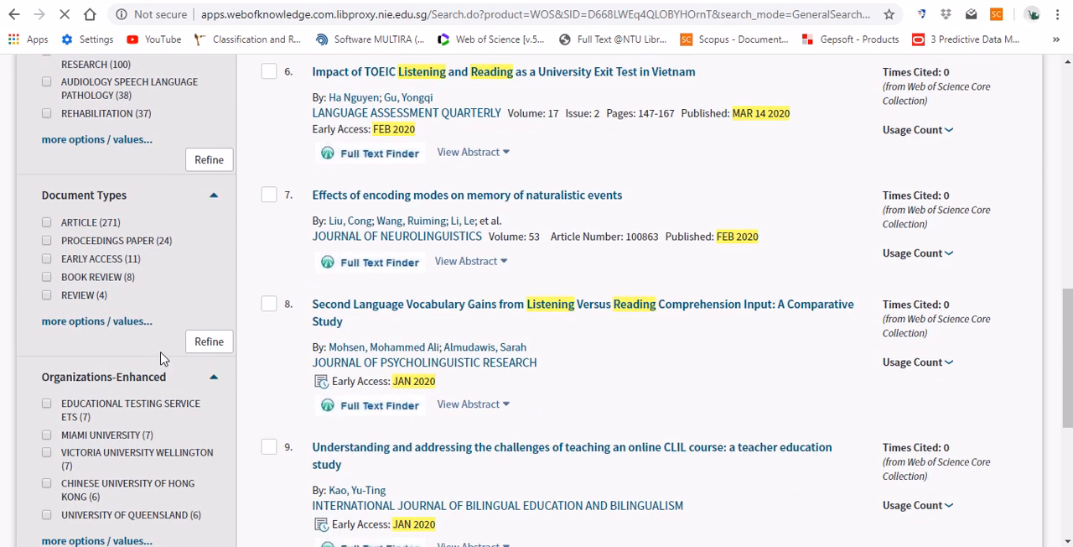
click(46, 223)
scroll(221, 270, down, 1)
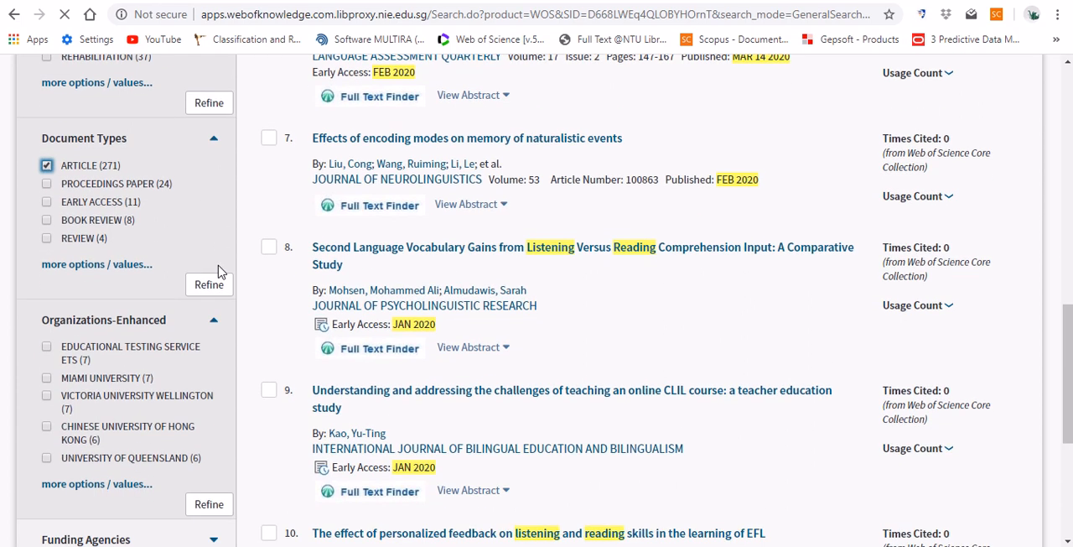
scroll(259, 466, down, 2)
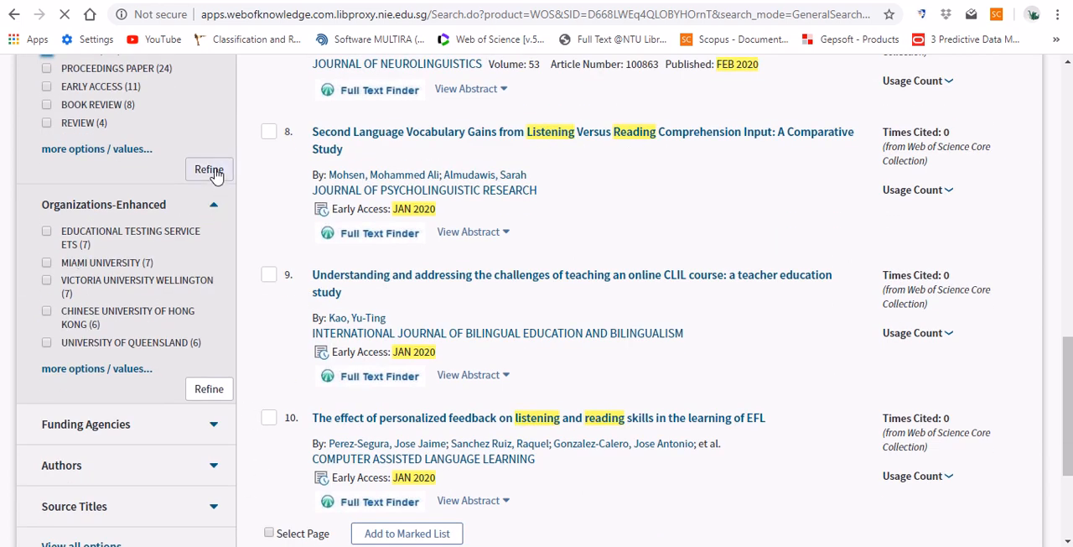
scroll(234, 200, up, 2)
click(210, 286)
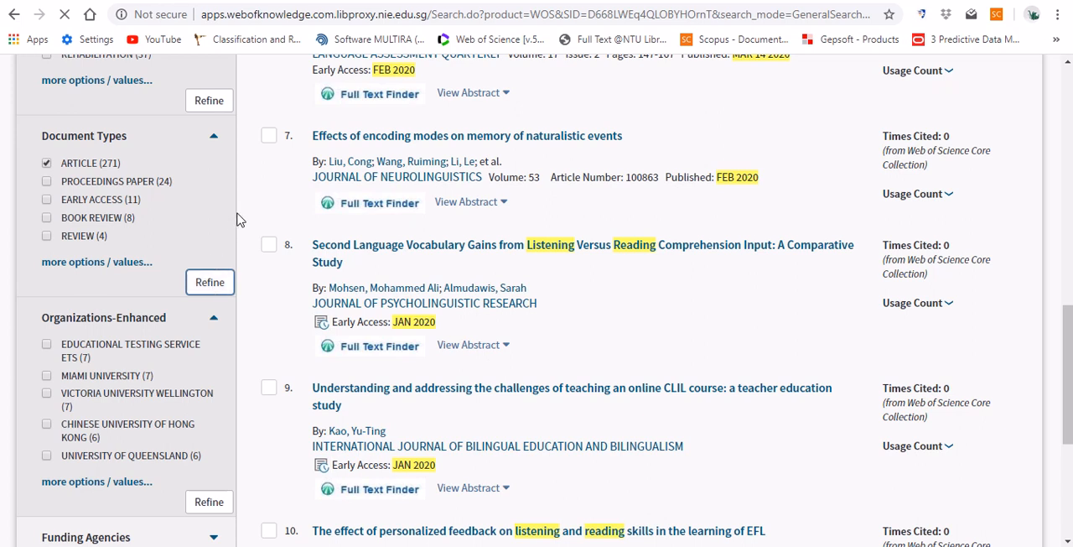
- Expand the Funding Agencies filter and examine its values along with the organization, author and source title filters
scroll(237, 219, down, 1)
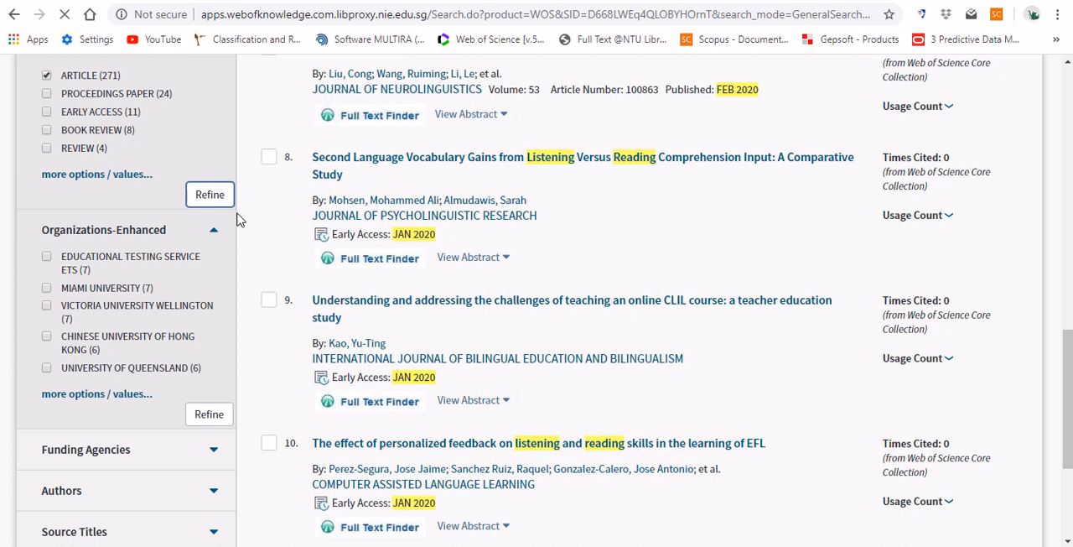
scroll(237, 219, down, 1)
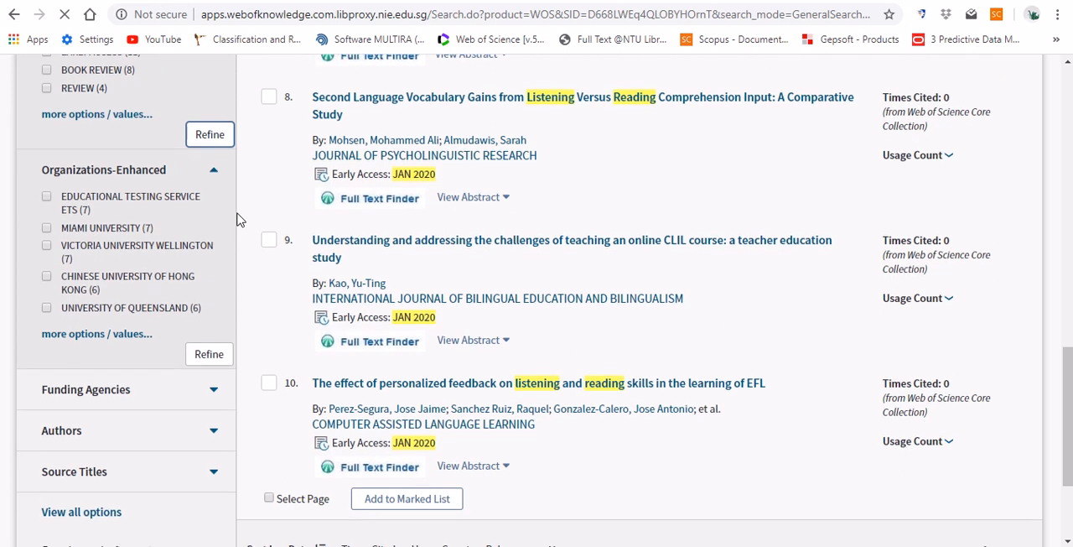
scroll(237, 219, down, 2)
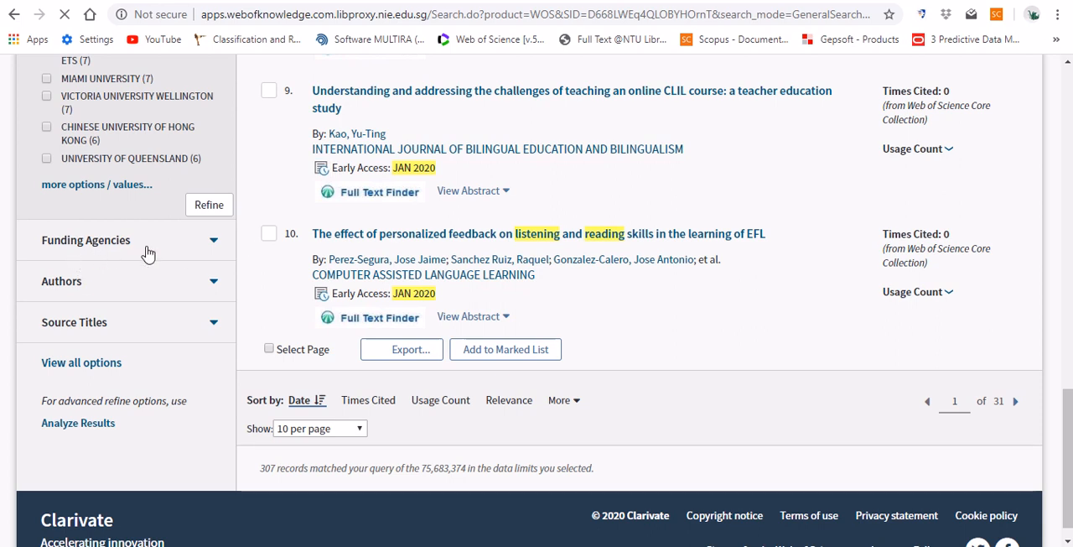
click(214, 241)
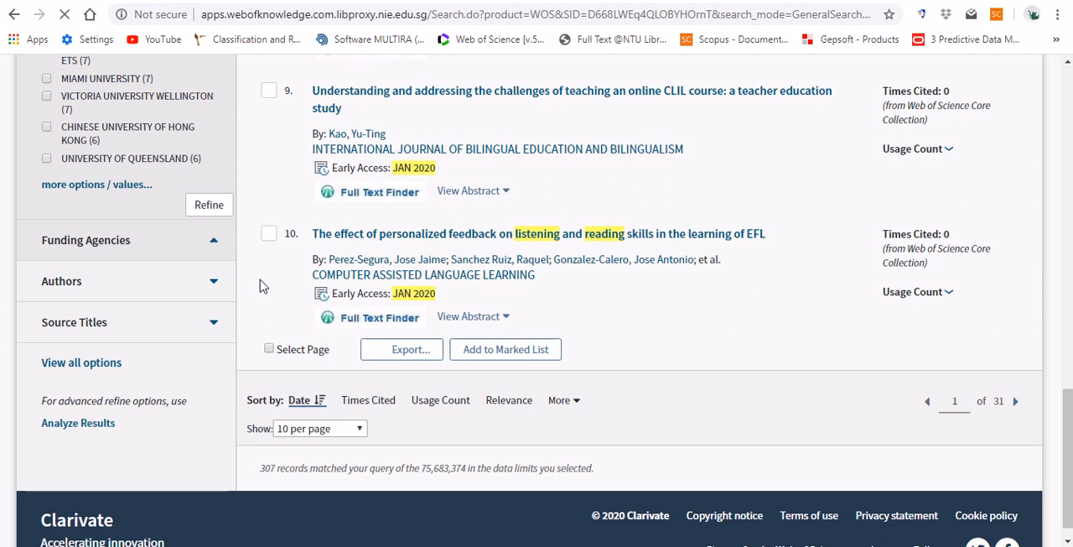
scroll(260, 286, down, 1)
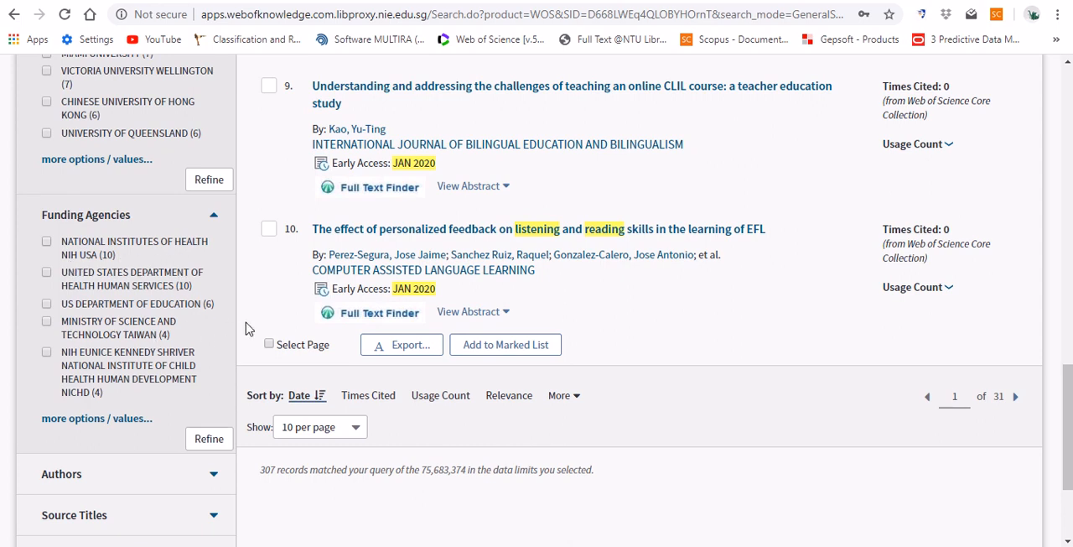
mouse_move(379, 545)
drag(1069, 414, 1070, 117)
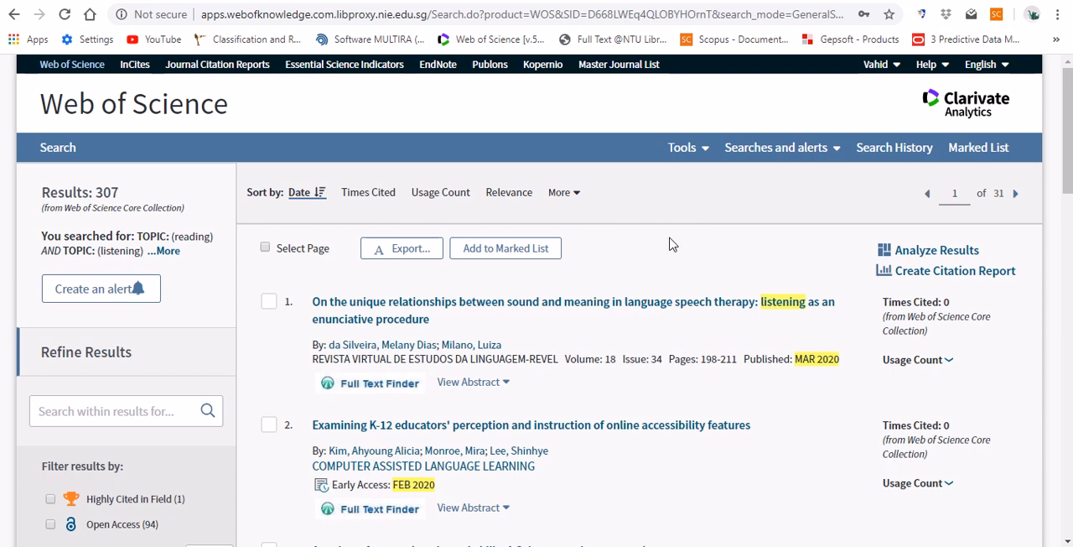
- Start an export of the results to other file formats and choose records 1 to 307
scroll(662, 237, down, 2)
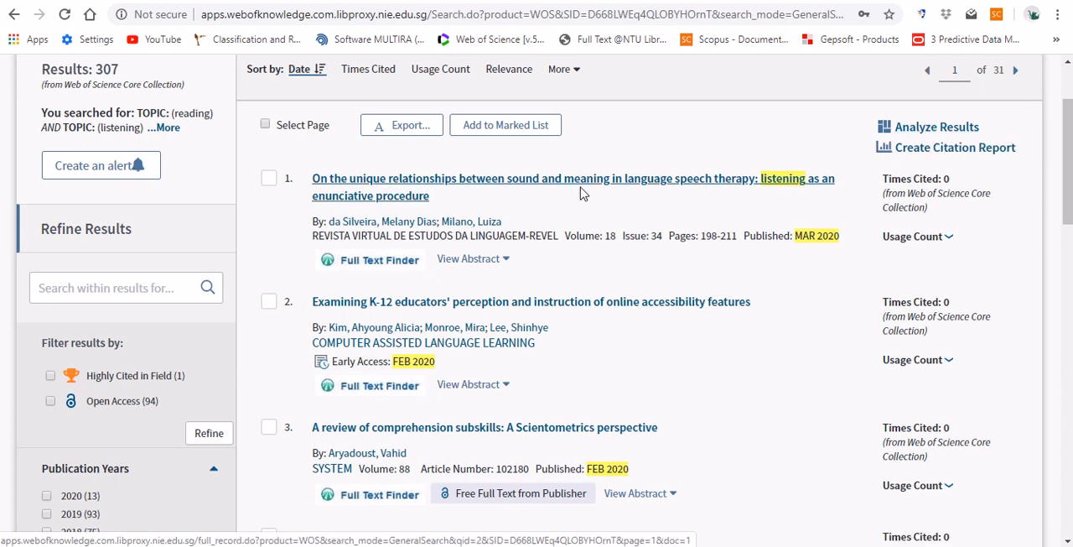
click(406, 130)
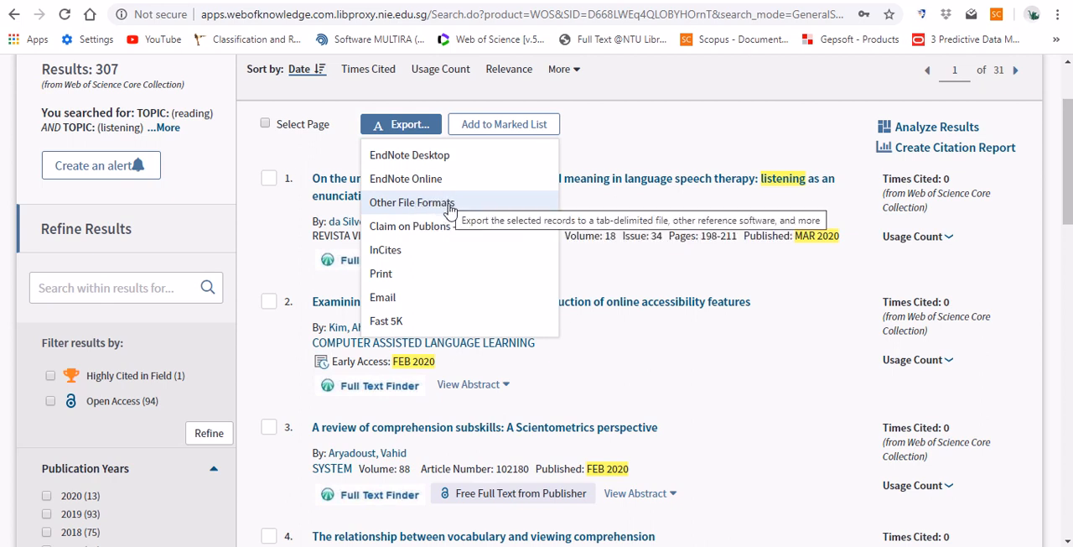
click(399, 206)
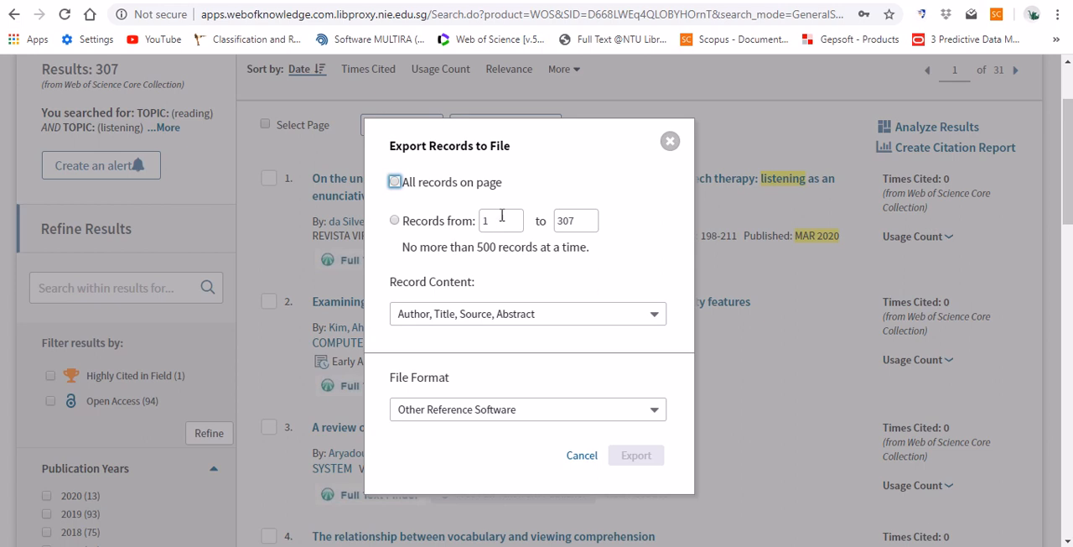
click(394, 221)
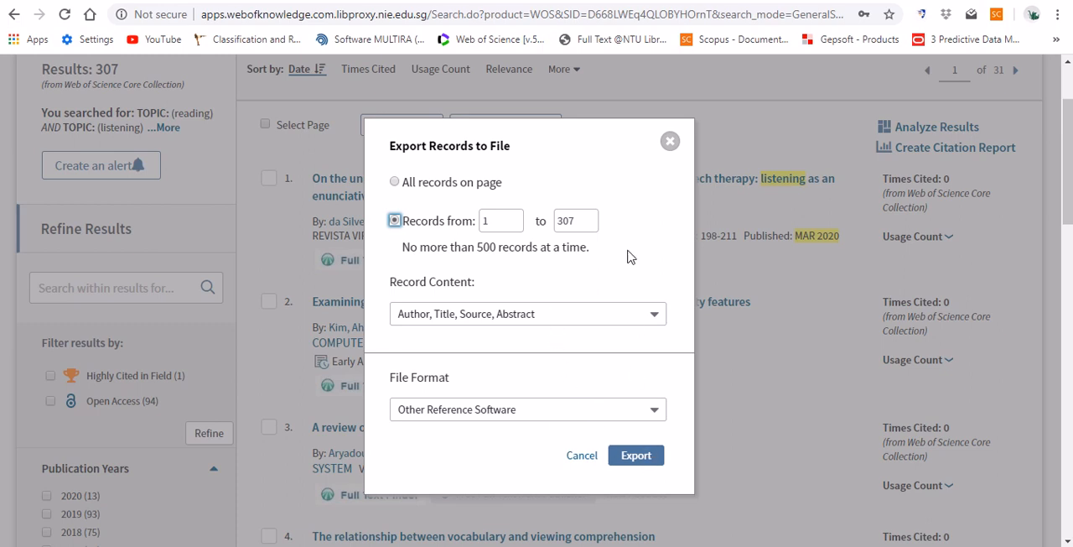
click(590, 140)
- Set the export's record content to Full Record and Cited References and its file format to Plain Text
click(654, 319)
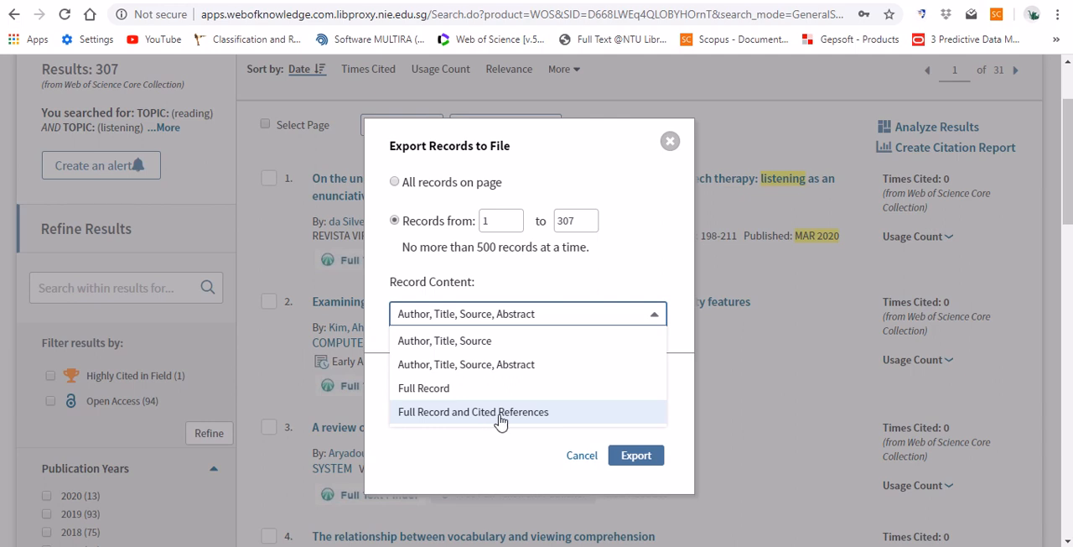
click(499, 413)
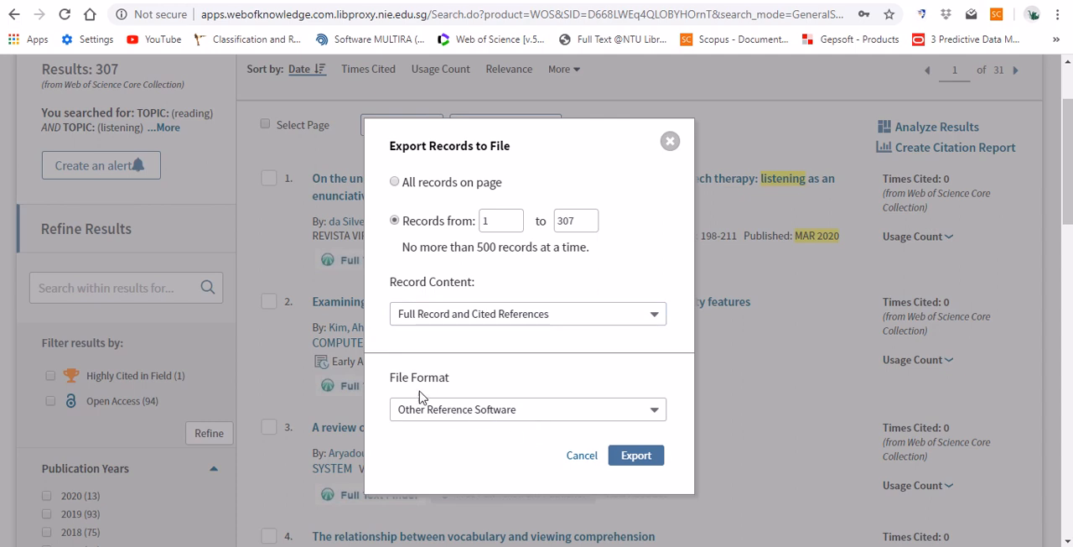
click(501, 414)
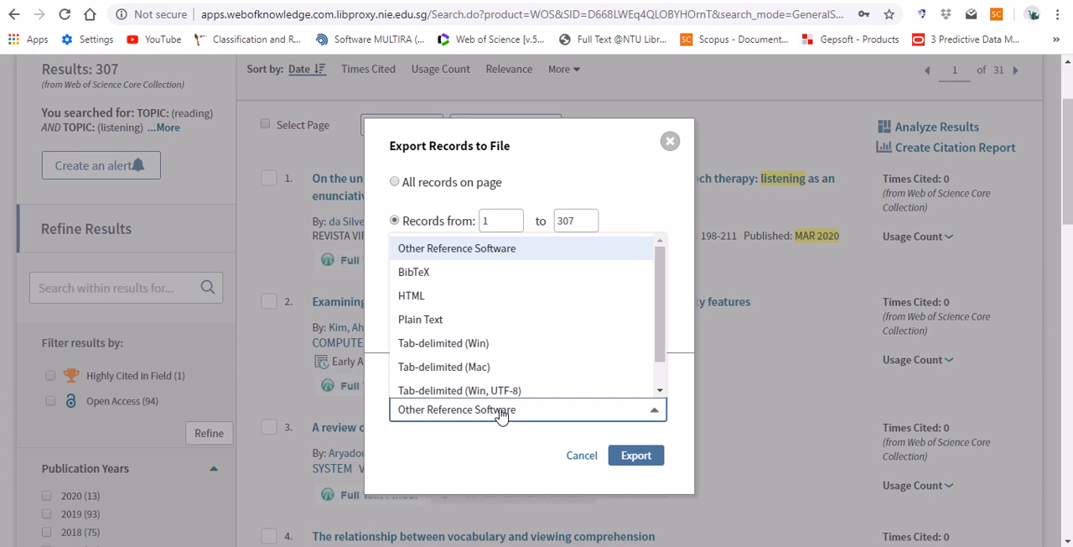
click(454, 322)
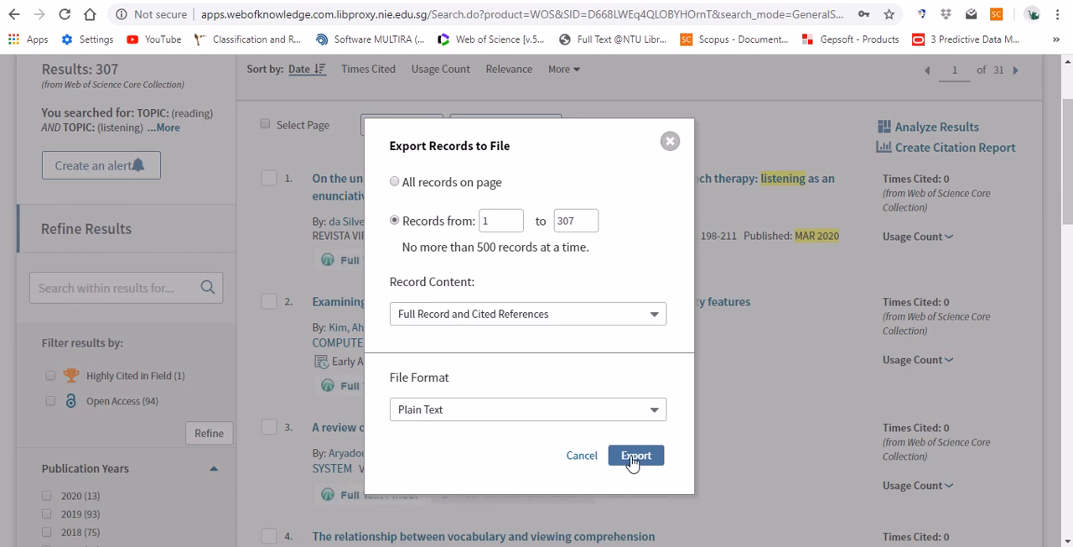
- Switch to File Explorer and look at the Data and Project folders inside the CiteSpace folder
key(alt+Tab)
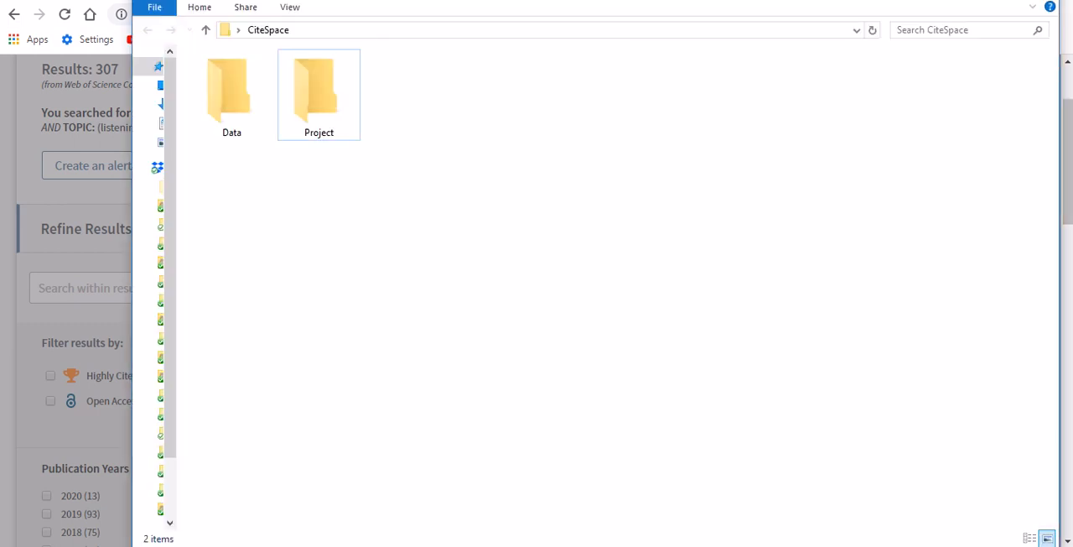
key(alt+Tab)
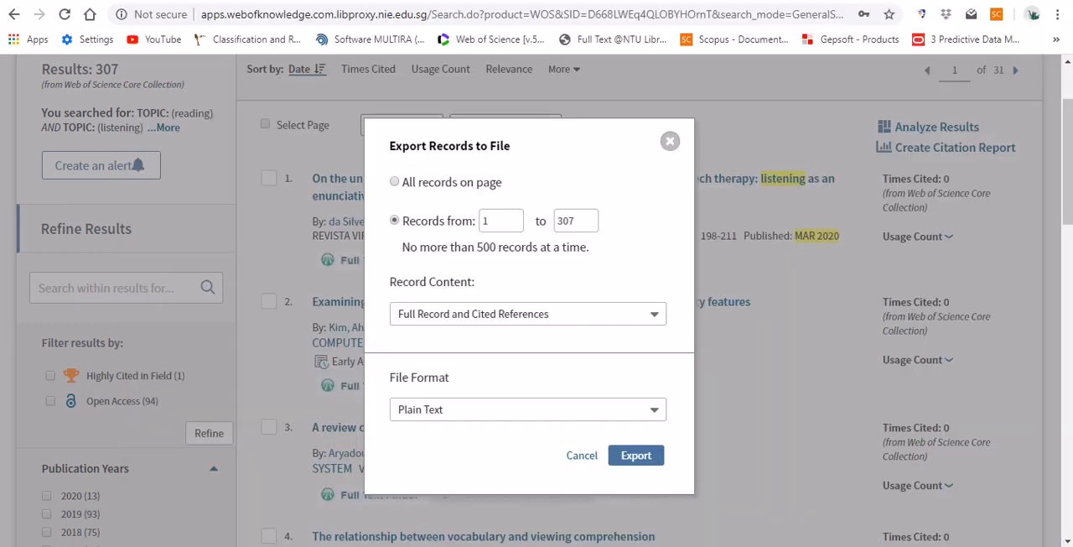
key(alt+Tab)
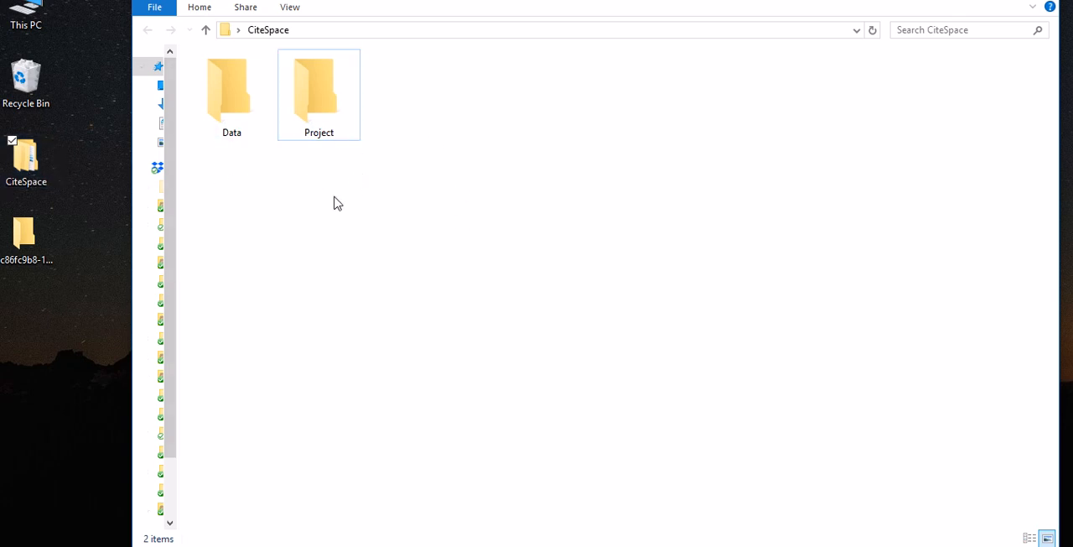
click(232, 120)
click(328, 122)
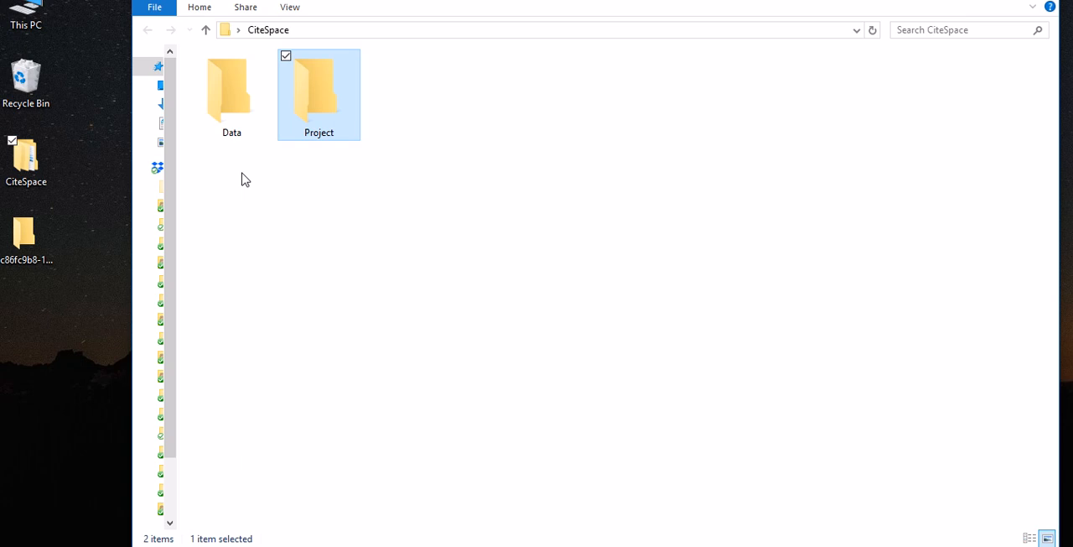
click(232, 122)
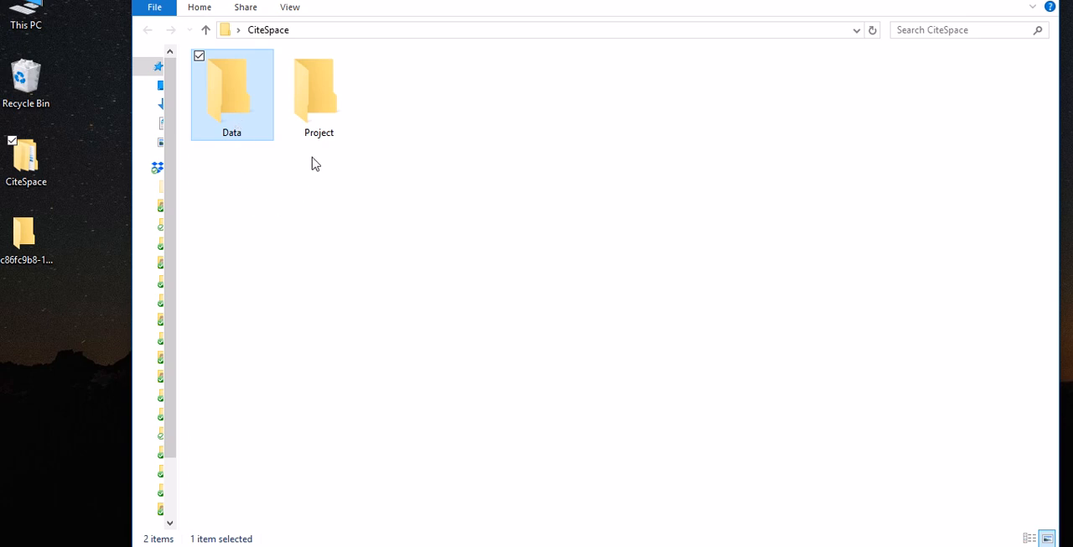
click(324, 109)
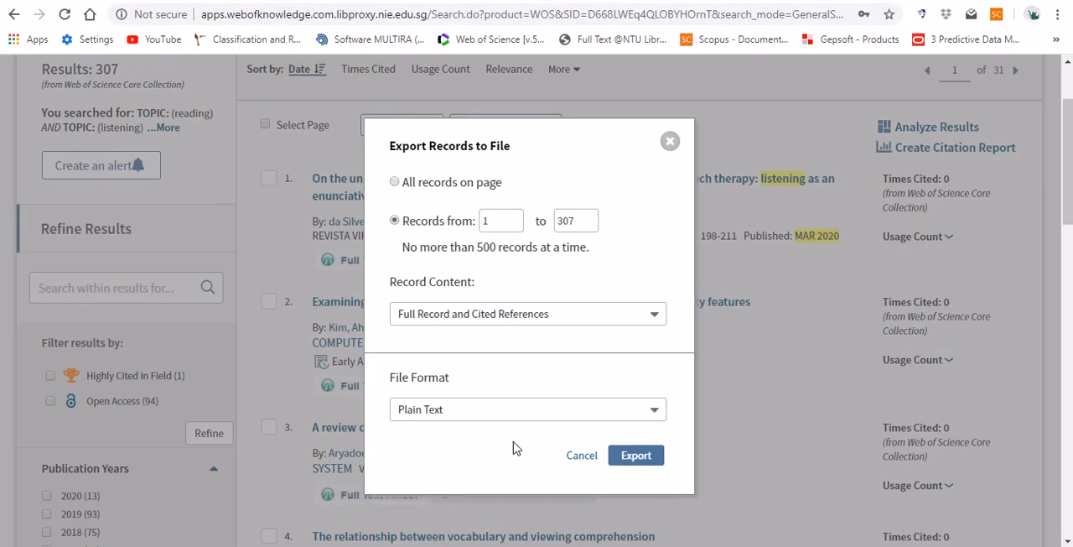
click(636, 458)
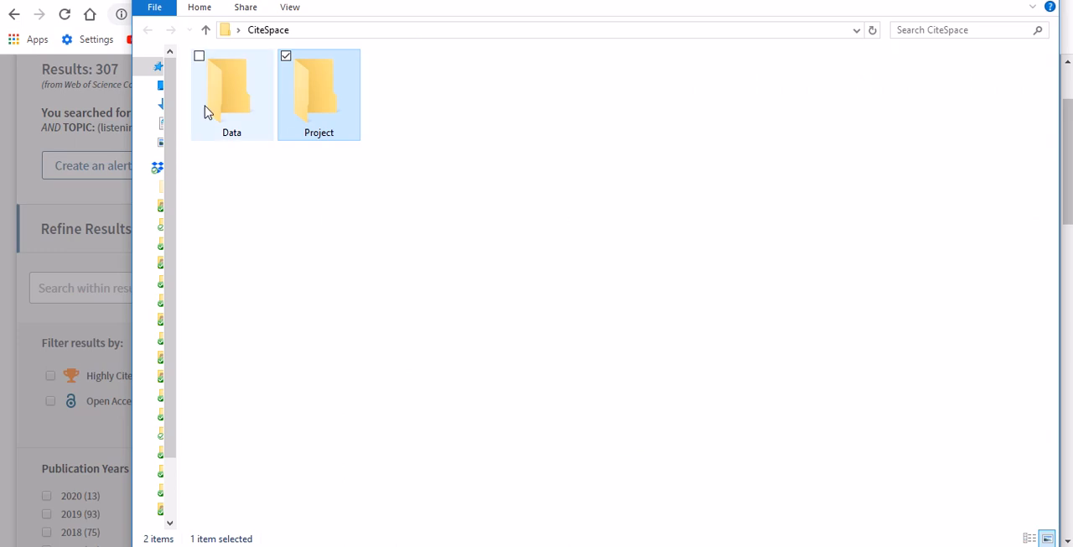
click(216, 112)
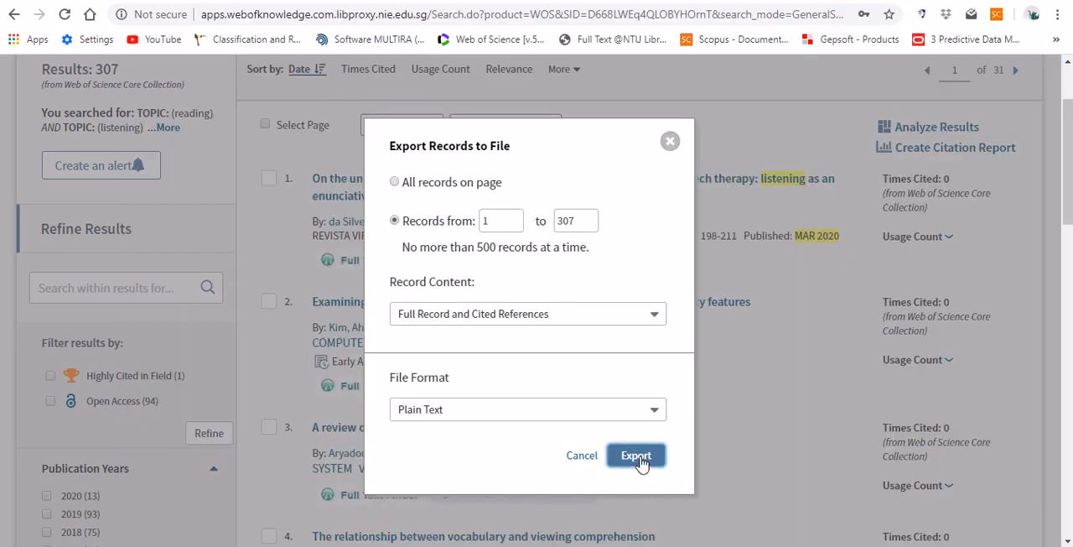
- Export the records and name the text file download_307.txt
click(637, 457)
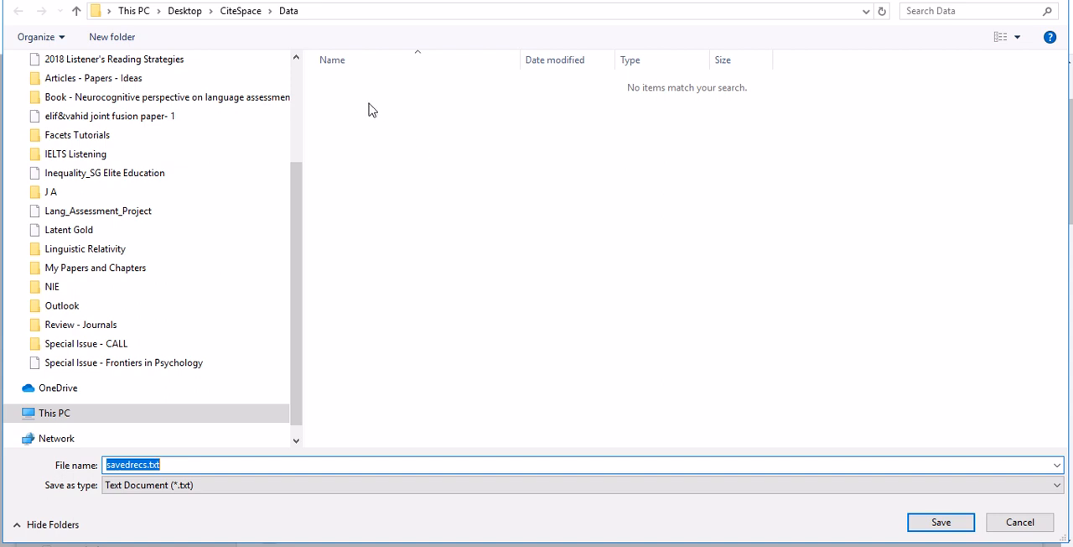
drag(301, 193, 296, 95)
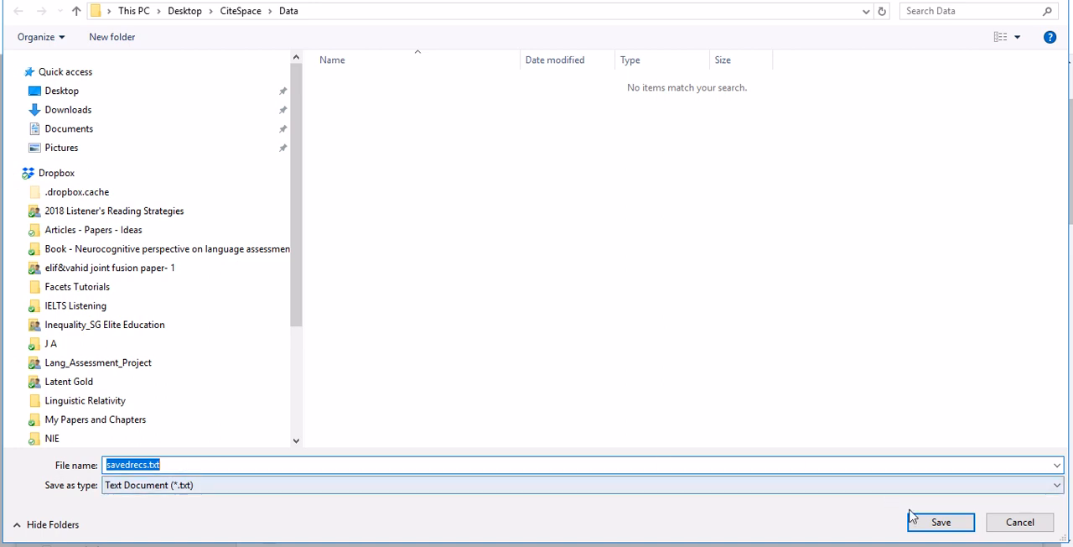
click(148, 465)
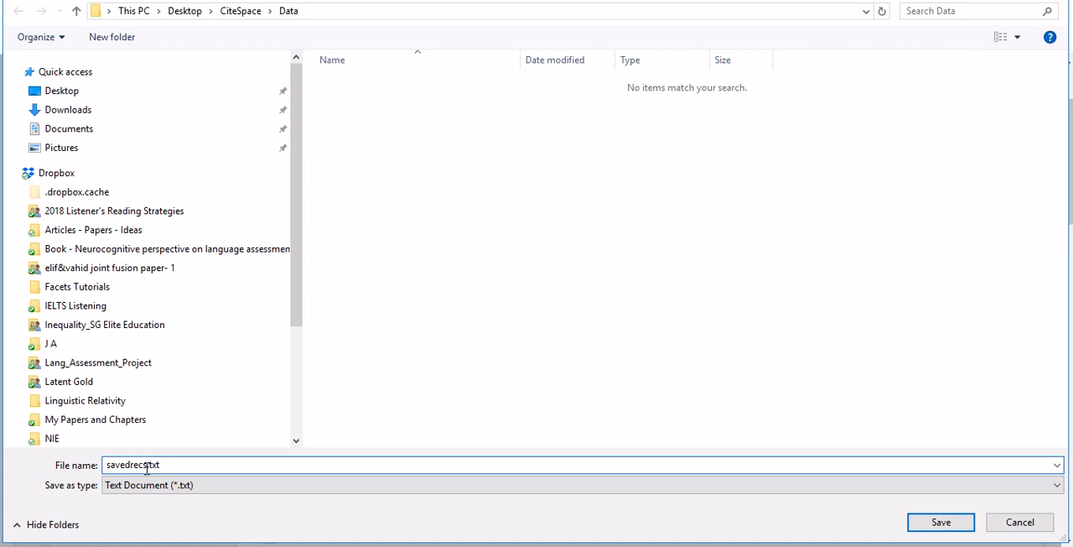
key(BackSpace)
key(BackSpace)
key(BackSpace)
key(BackSpace)
key(BackSpace)
key(BackSpace)
key(BackSpace)
key(BackSpace)
key(BackSpace)
text(download_307)
- Try adding the letter b after 307 in the file name, and remove it
drag(153, 463, 164, 463)
click(165, 466)
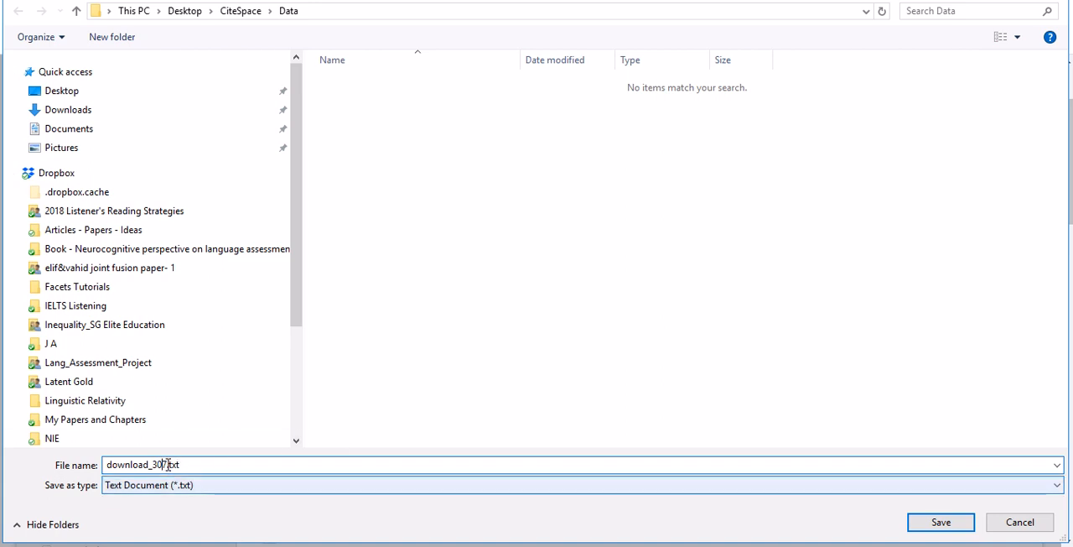
text(b)
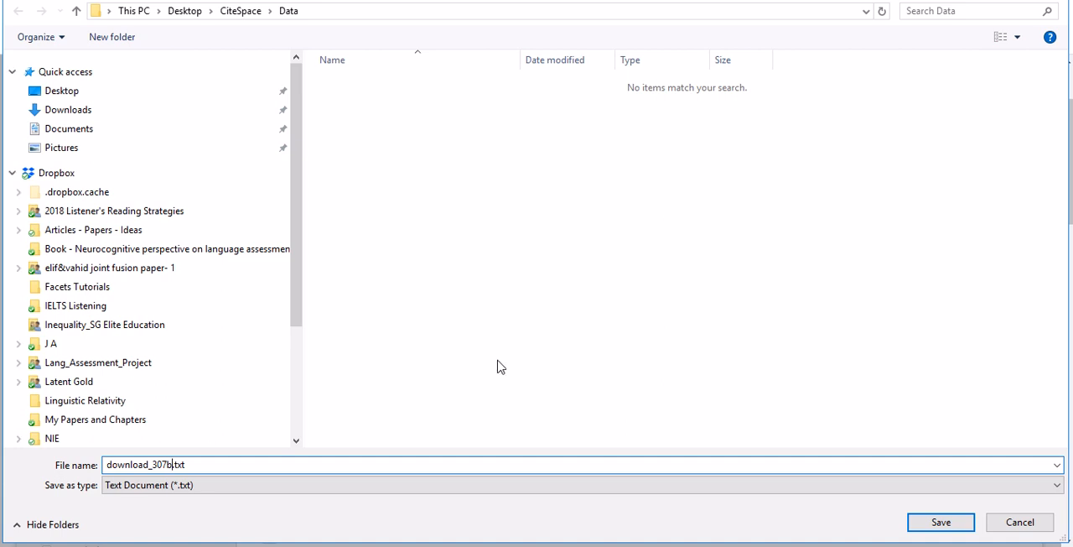
key(BackSpace)
- Save the exported records file in the Data folder of the CiteSpace folder
drag(109, 463, 115, 467)
click(515, 423)
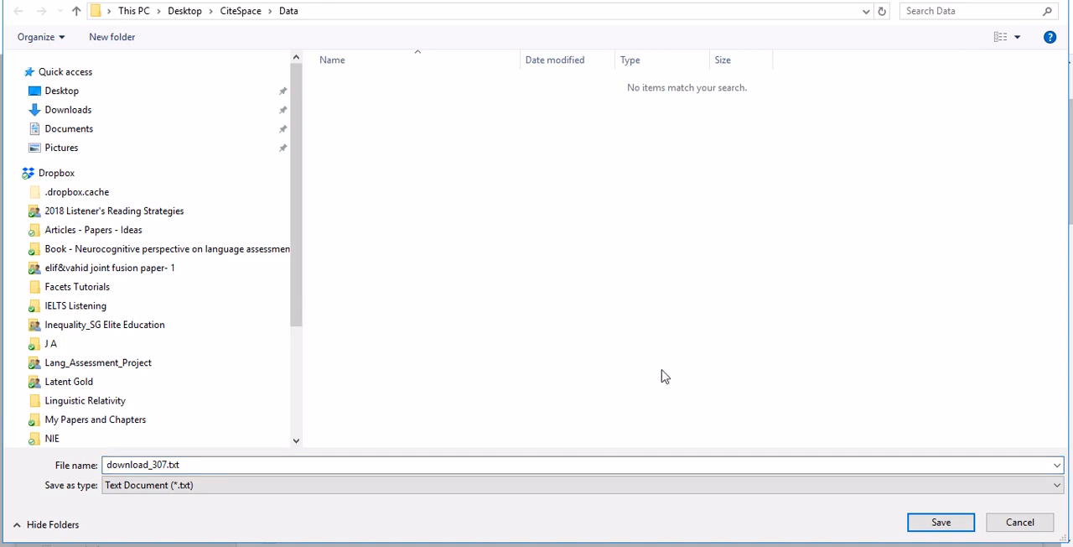
click(933, 530)
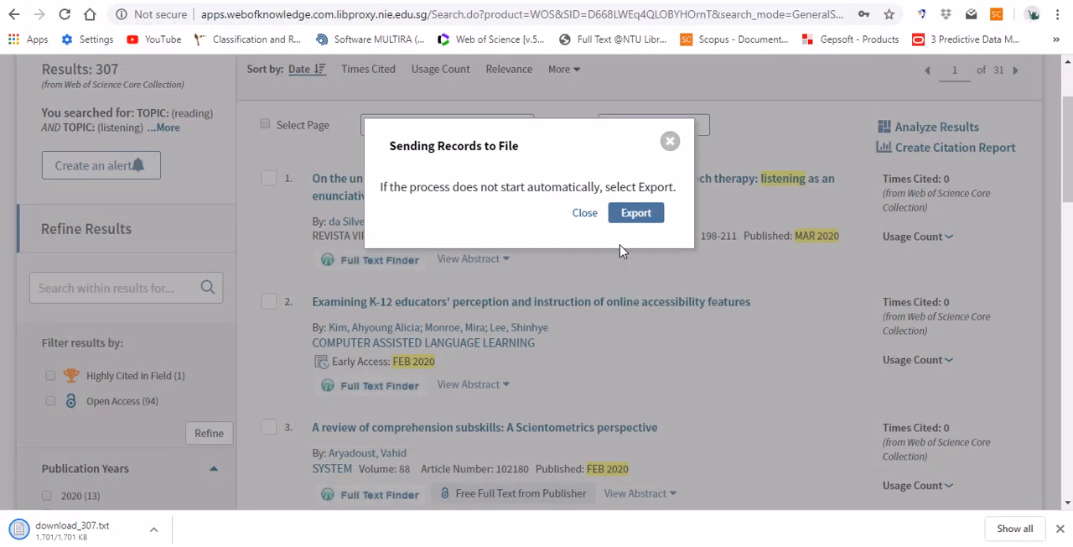
- Close the record export dialog and switch to File Explorer to open the Data folder of the CiteSpace folder
click(585, 214)
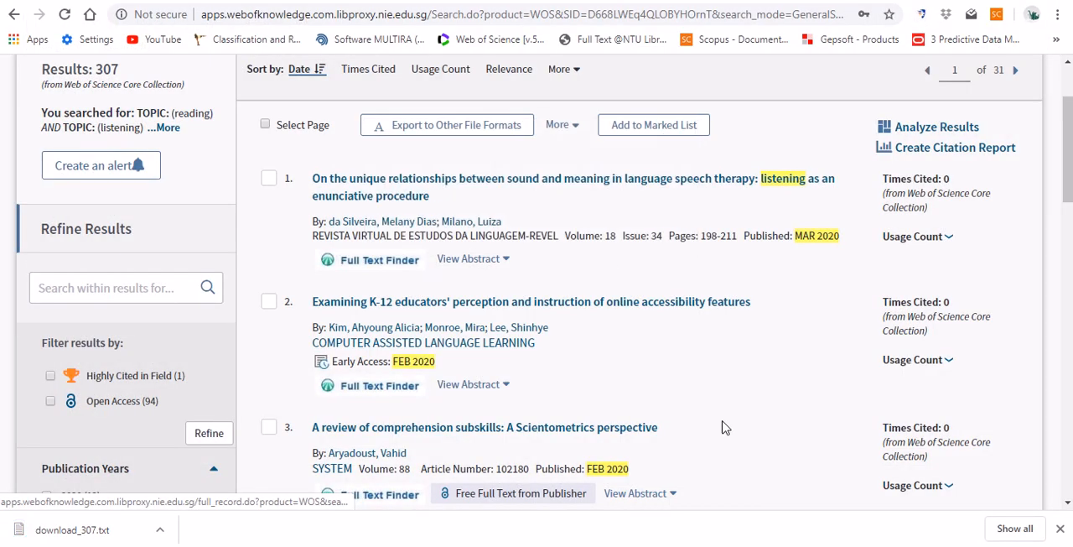
key(alt+Tab)
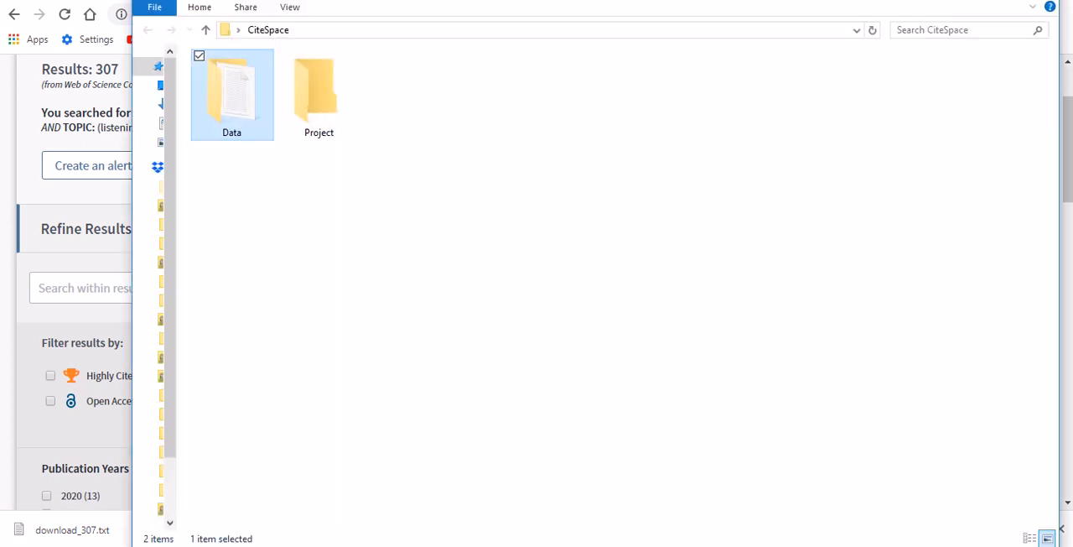
double_click(248, 117)
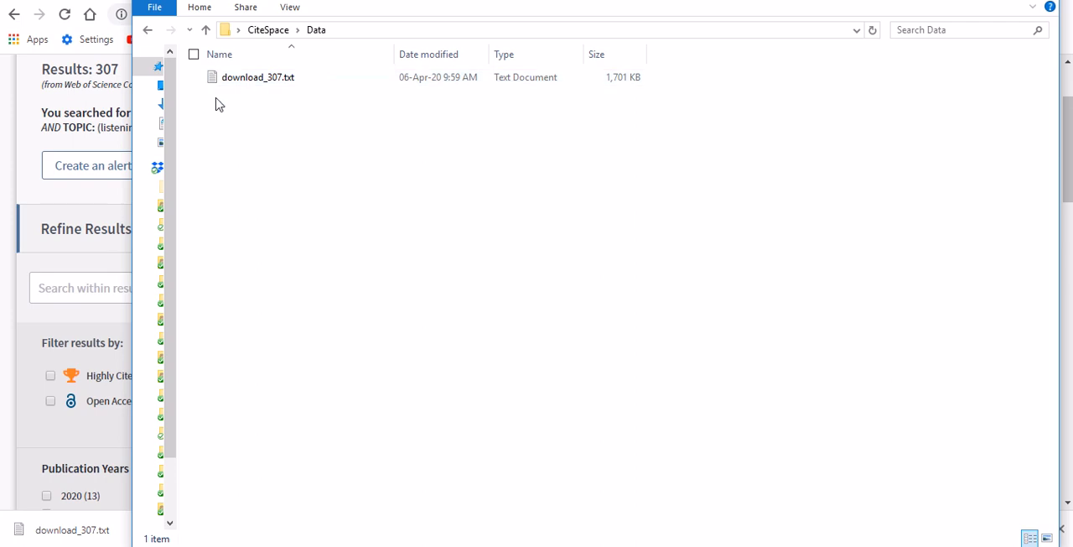
- Open download_307.txt in Notepad to examine the exported records, and close the file
double_click(257, 78)
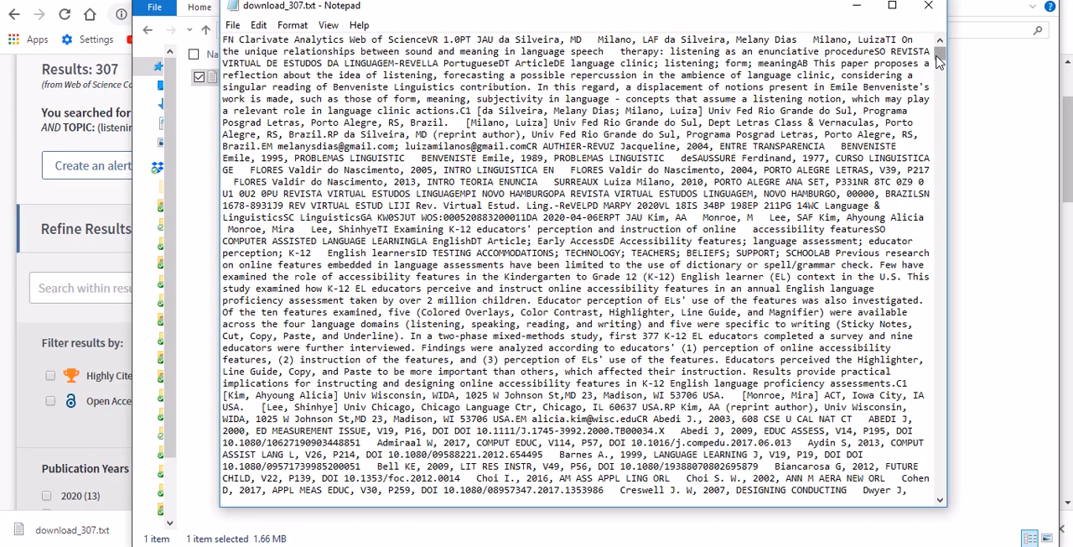
mouse_move(940, 59)
mouse_down()
mouse_move(943, 413)
mouse_move(942, 52)
mouse_up()
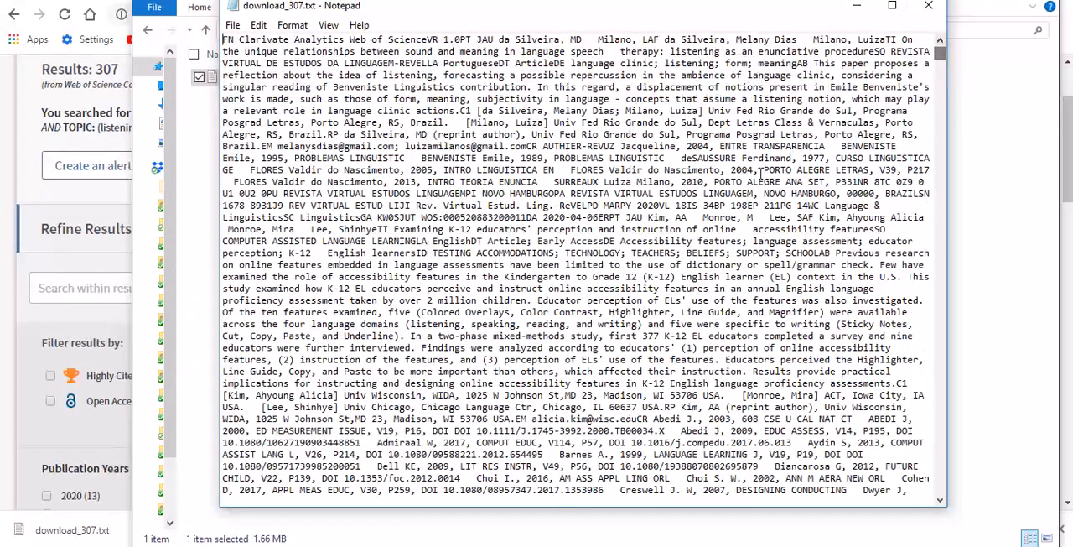
click(929, 10)
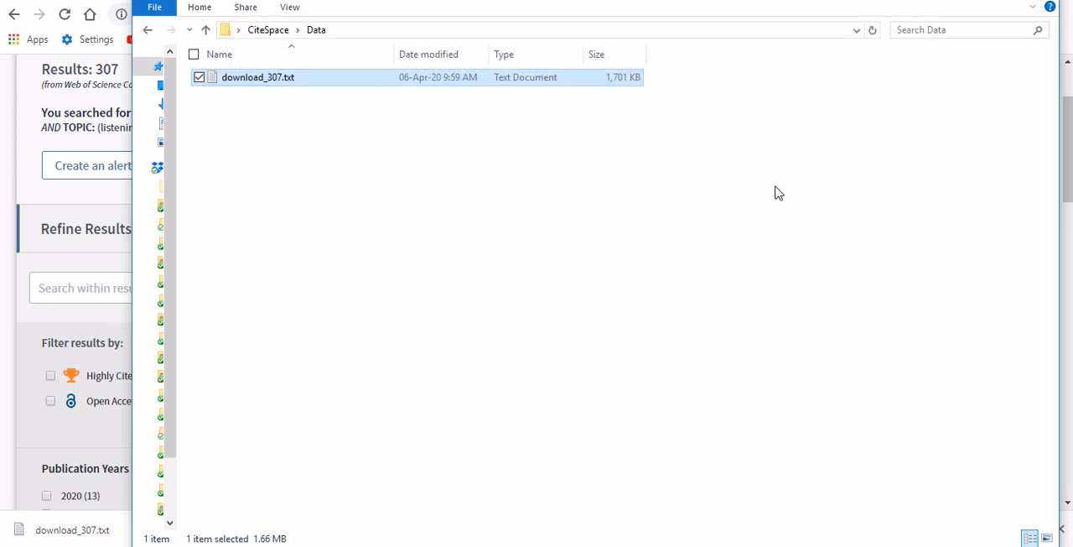
- Switch back to the Web of Science search results in the browser
mouse_move(609, 546)
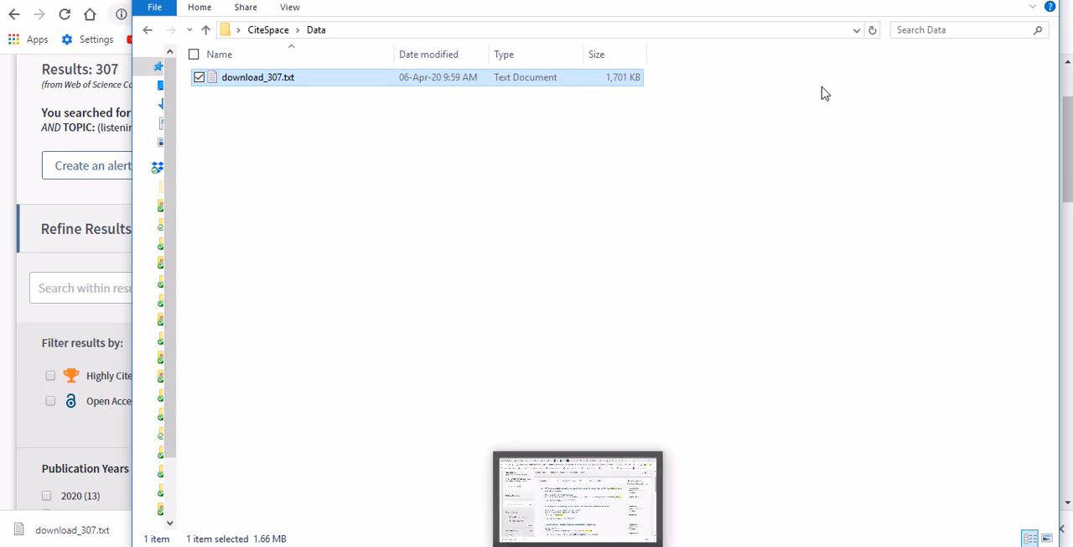
click(722, 194)
key(alt+Tab)
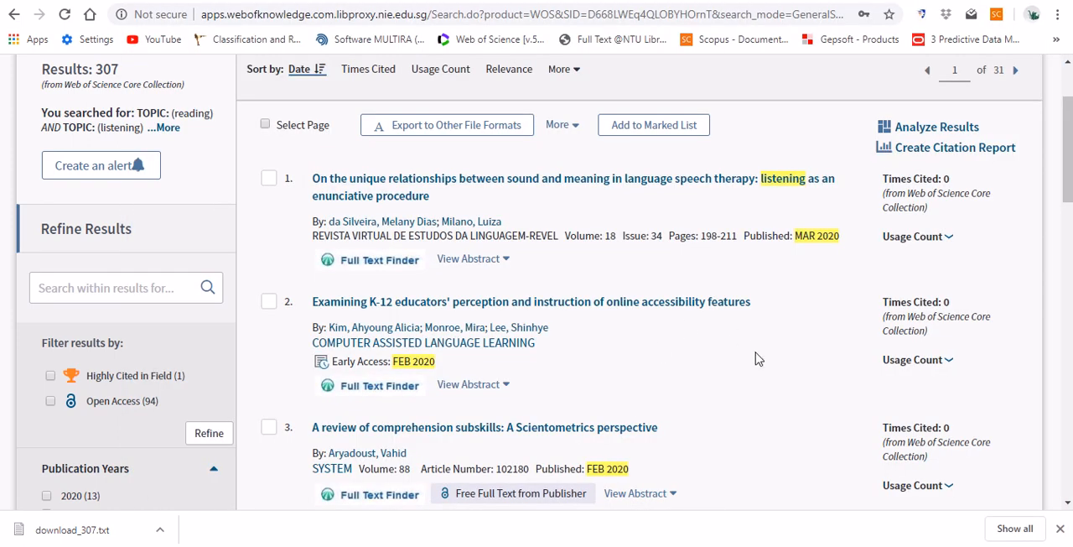
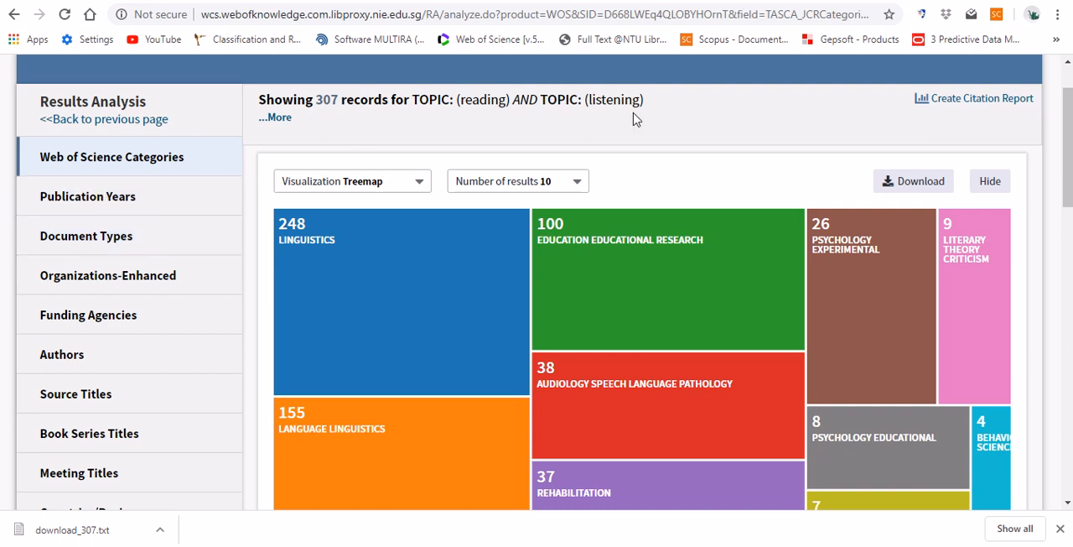
- Set the number of results in the Web of Science Categories treemap to 25
scroll(685, 168, down, 1)
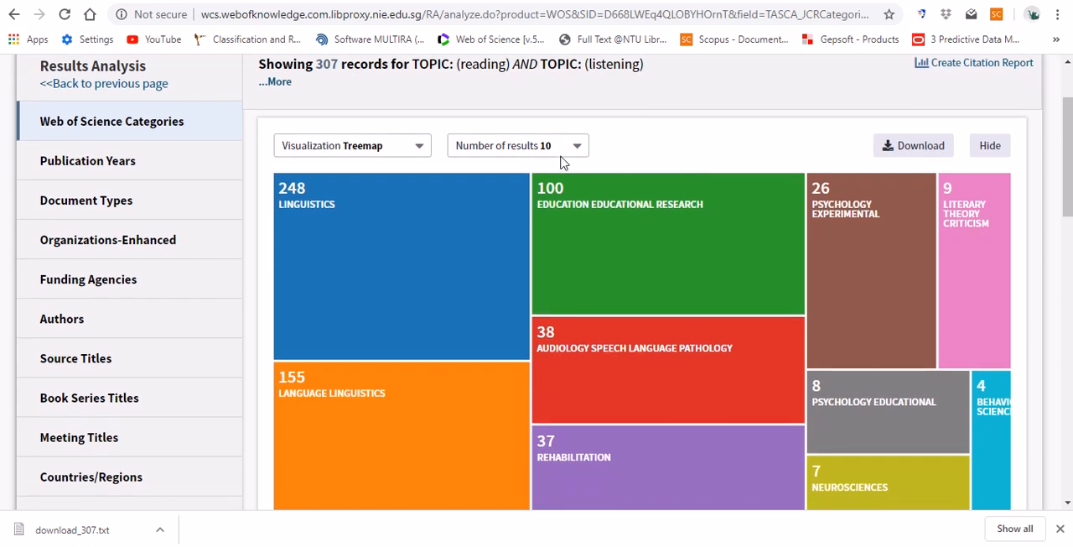
scroll(627, 137, down, 1)
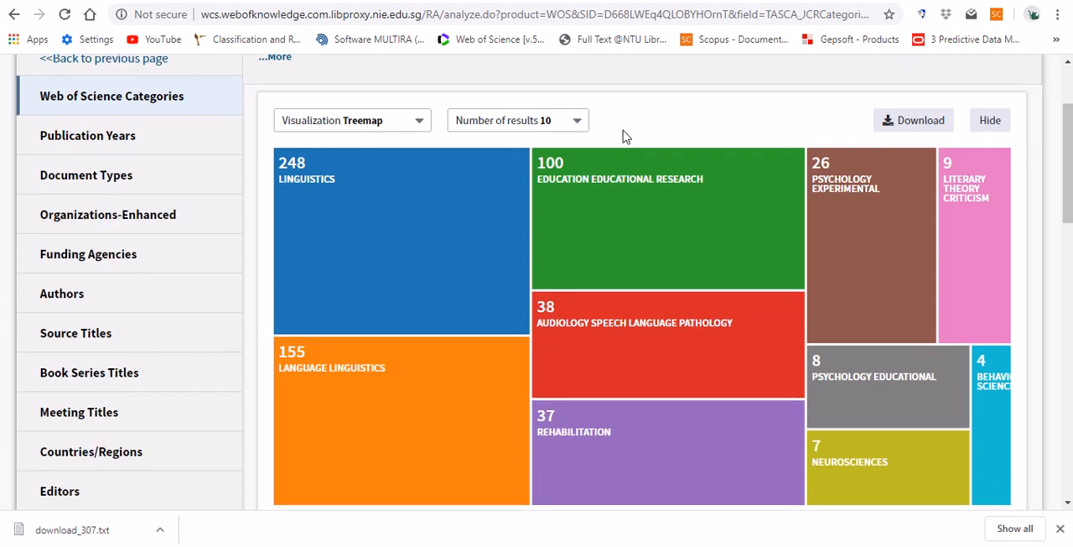
click(577, 125)
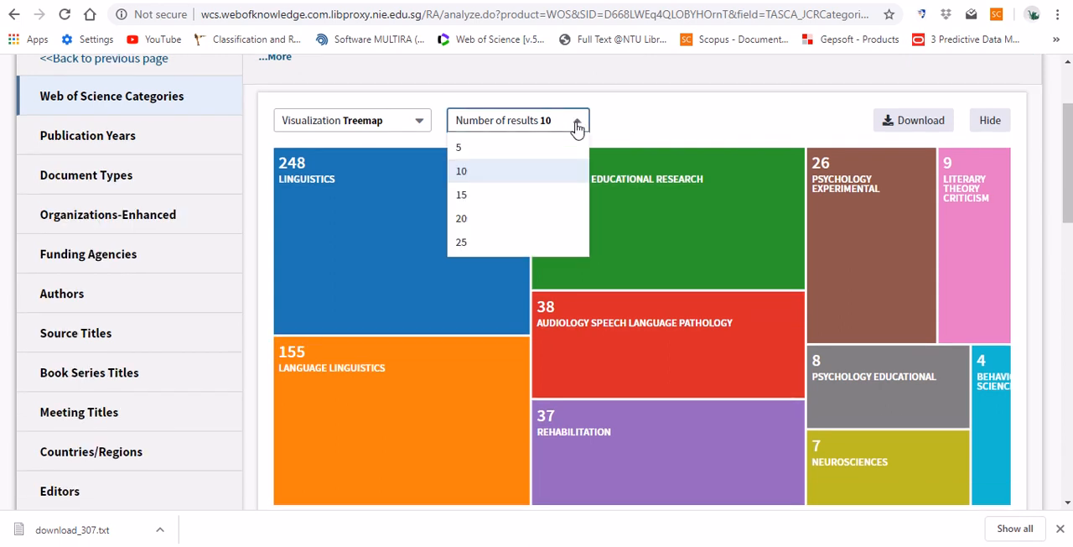
click(474, 245)
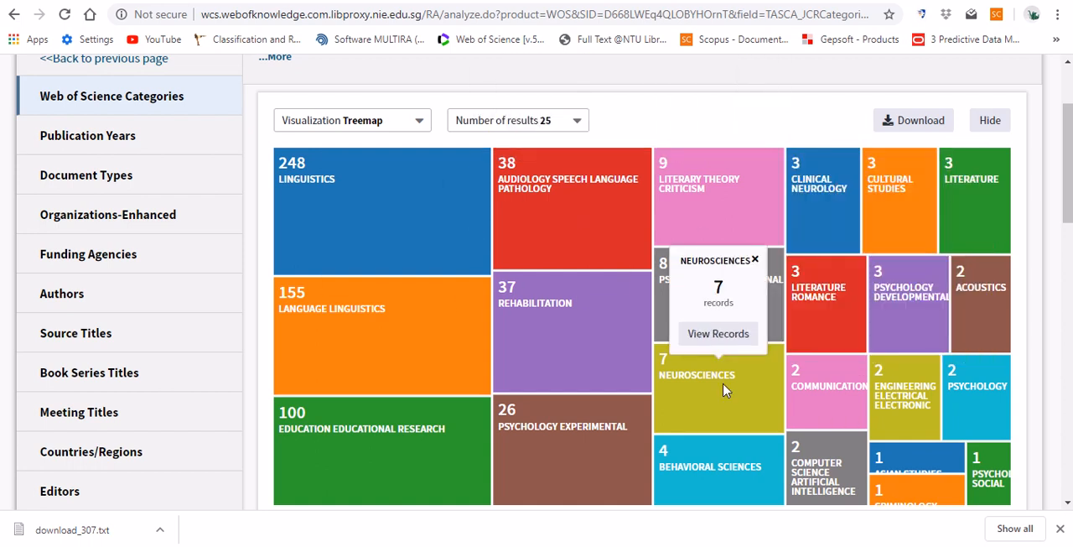
scroll(725, 390, down, 1)
scroll(725, 390, up, 1)
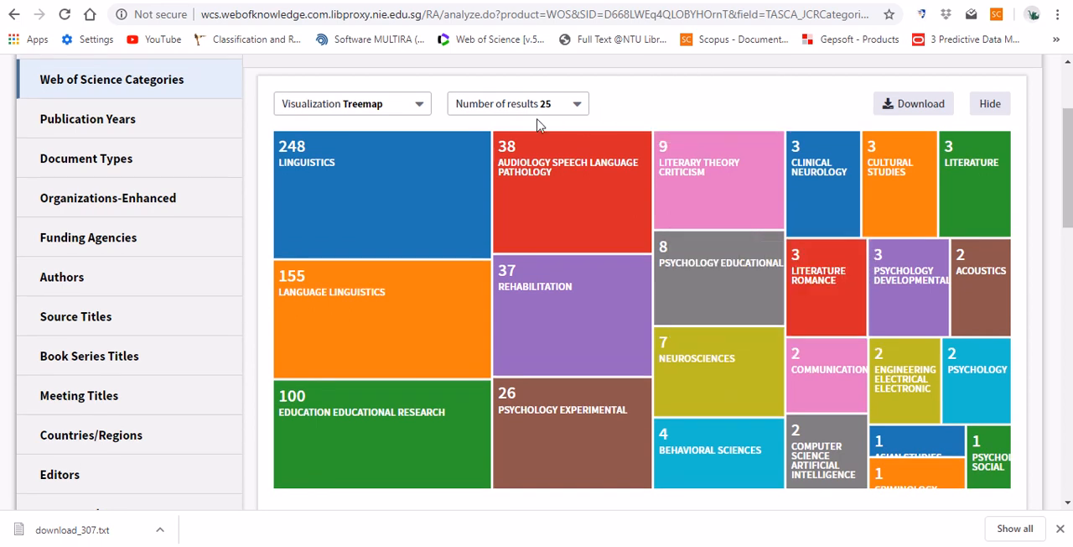
- Display the Web of Science categories as a bar graph and open the records of the Linguistics category
click(421, 112)
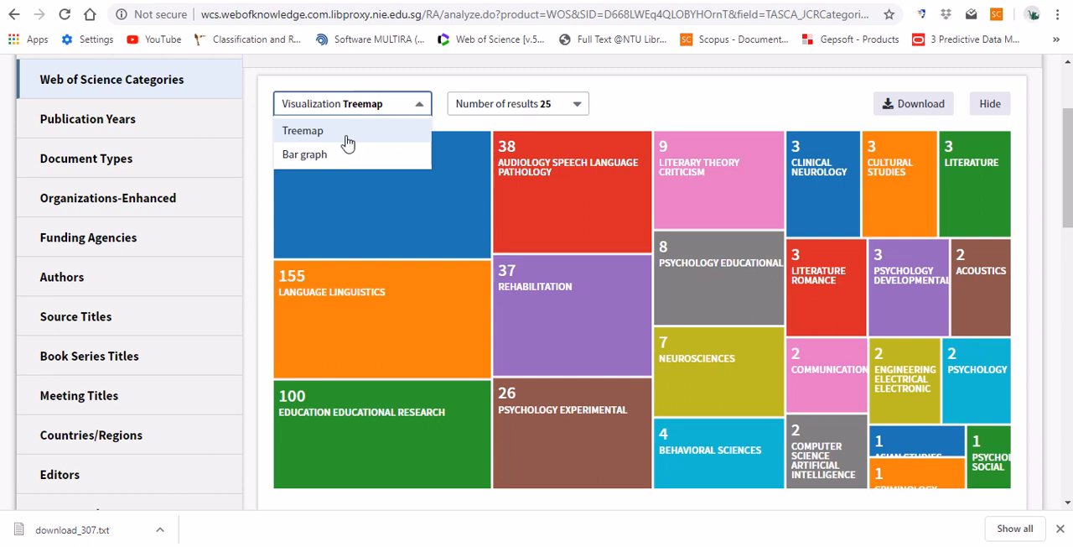
click(325, 159)
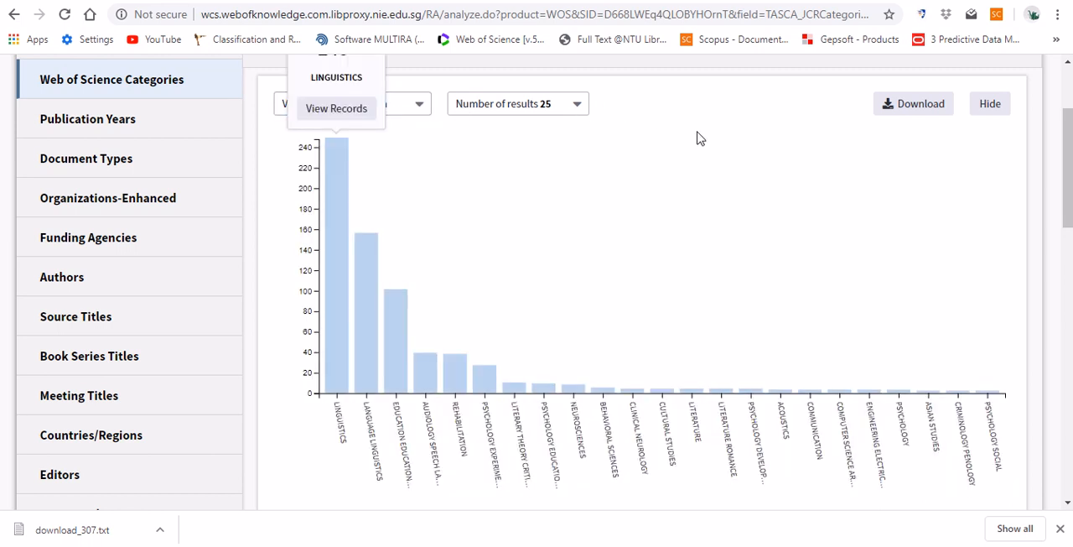
click(344, 114)
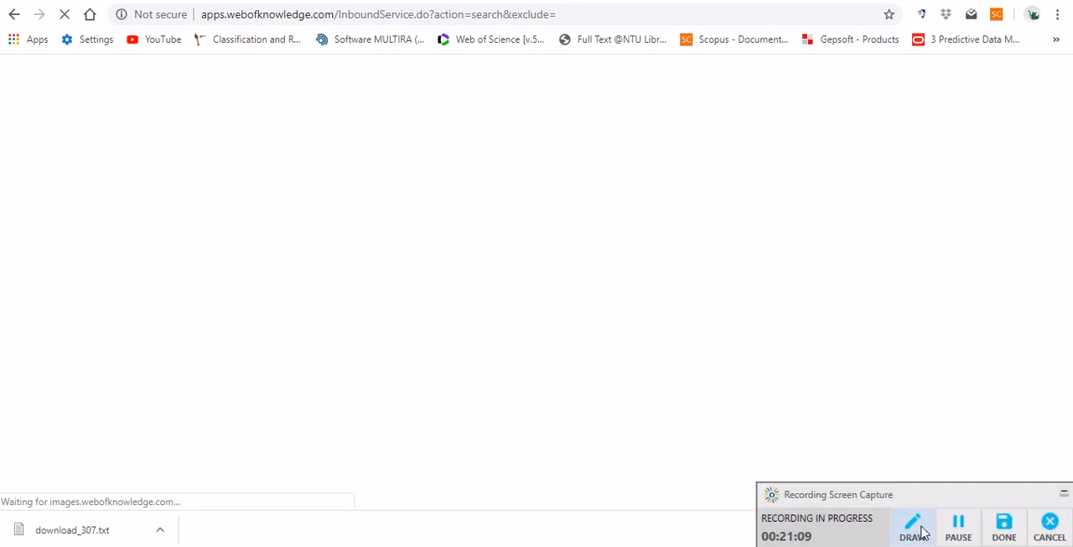
click(952, 531)
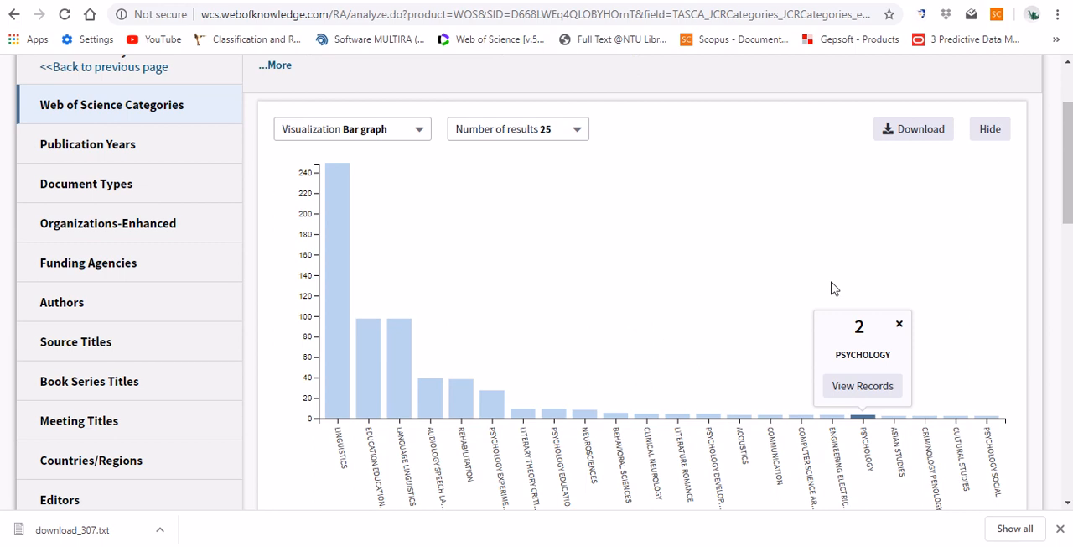
- Examine the record counts of individual categories in the bar graph, from Engineering Electrical Electronic to Language Linguistics, and close the last count pop-up
click(830, 417)
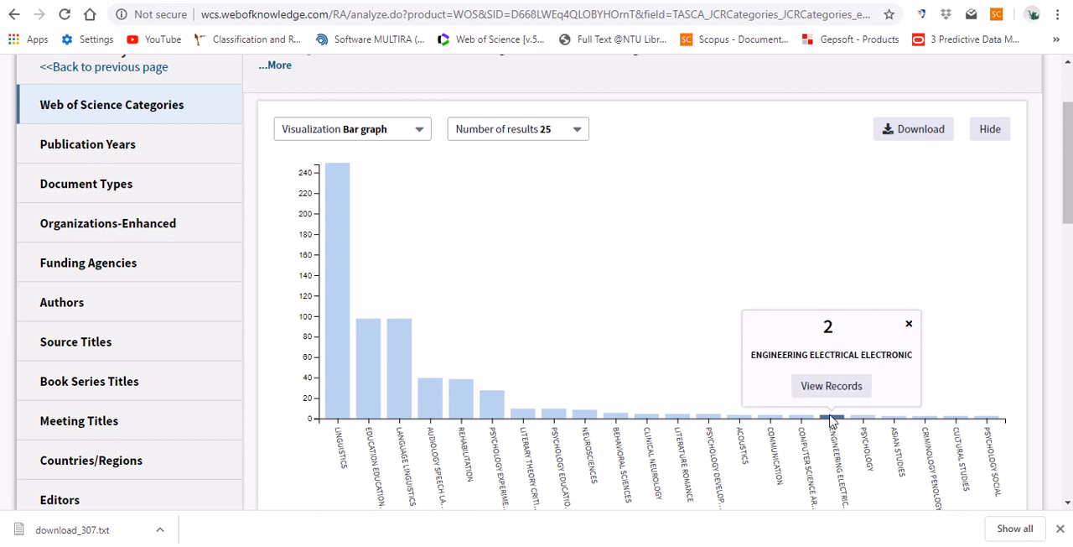
click(801, 417)
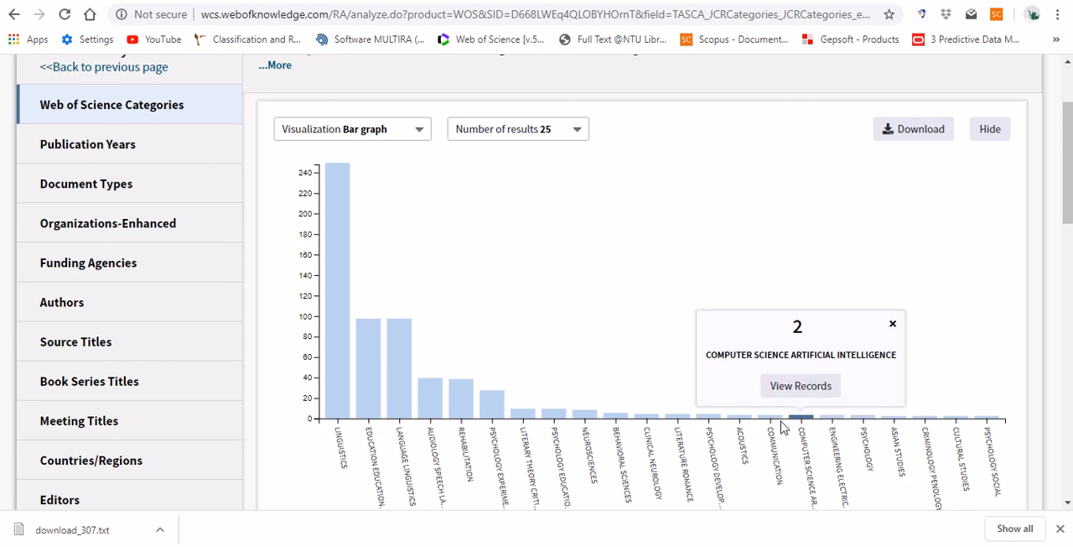
click(769, 417)
click(740, 417)
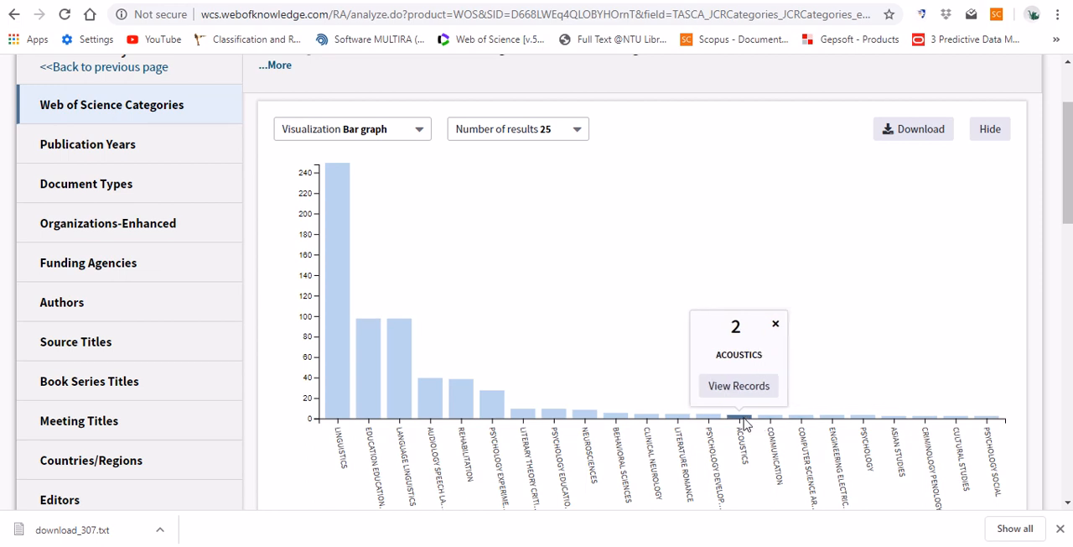
click(710, 417)
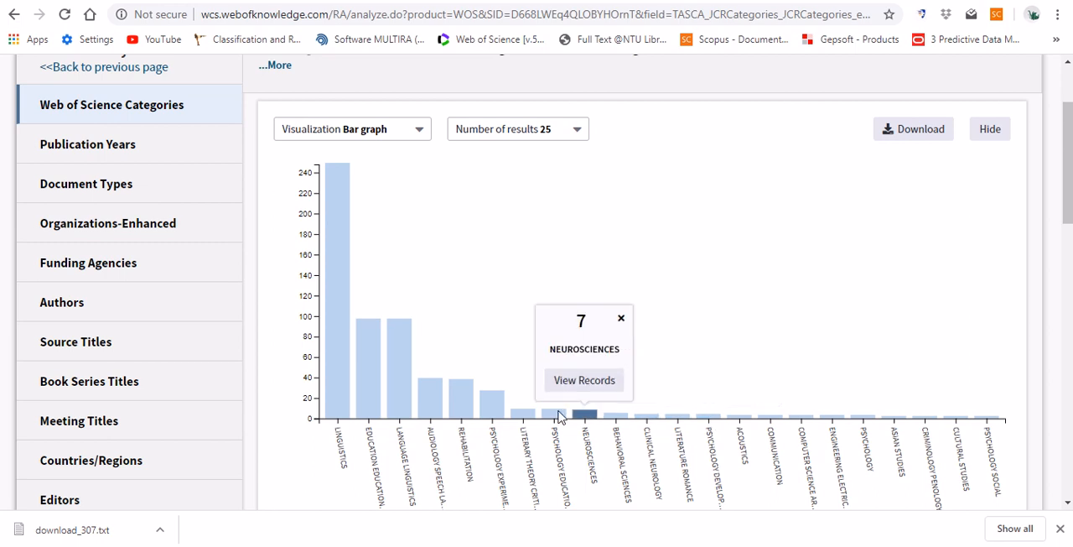
mouse_move(327, 314)
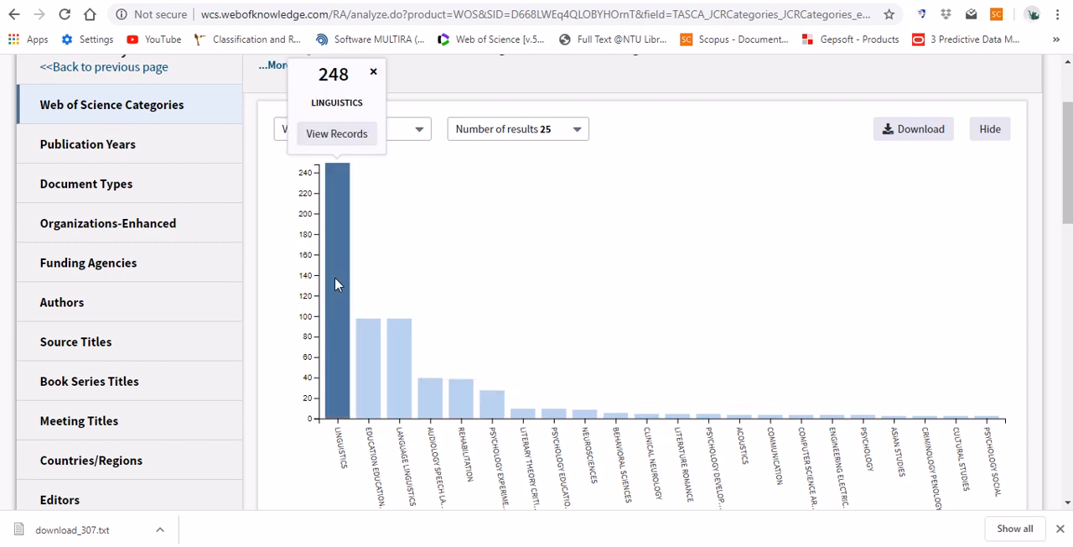
mouse_move(362, 331)
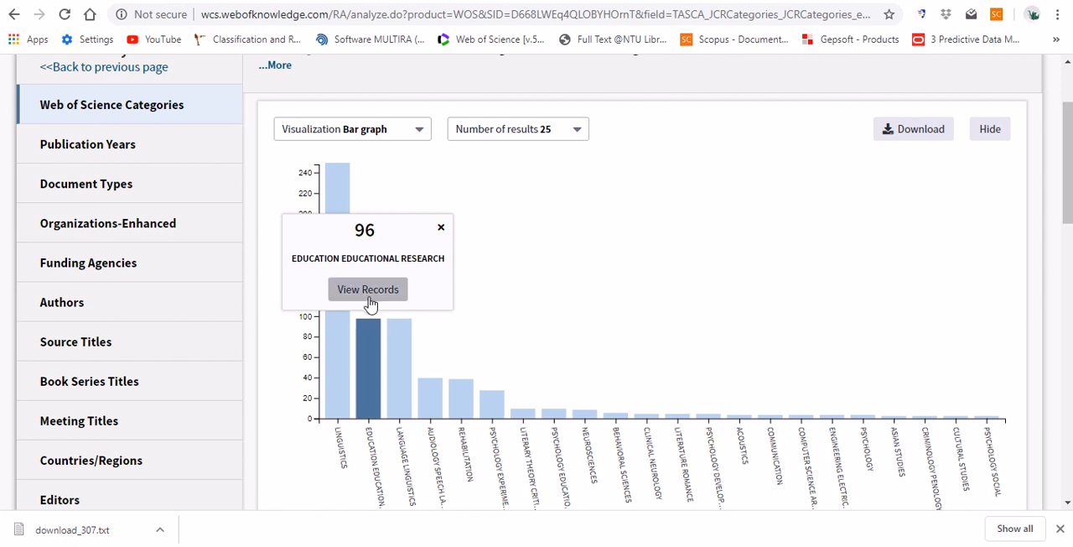
click(397, 344)
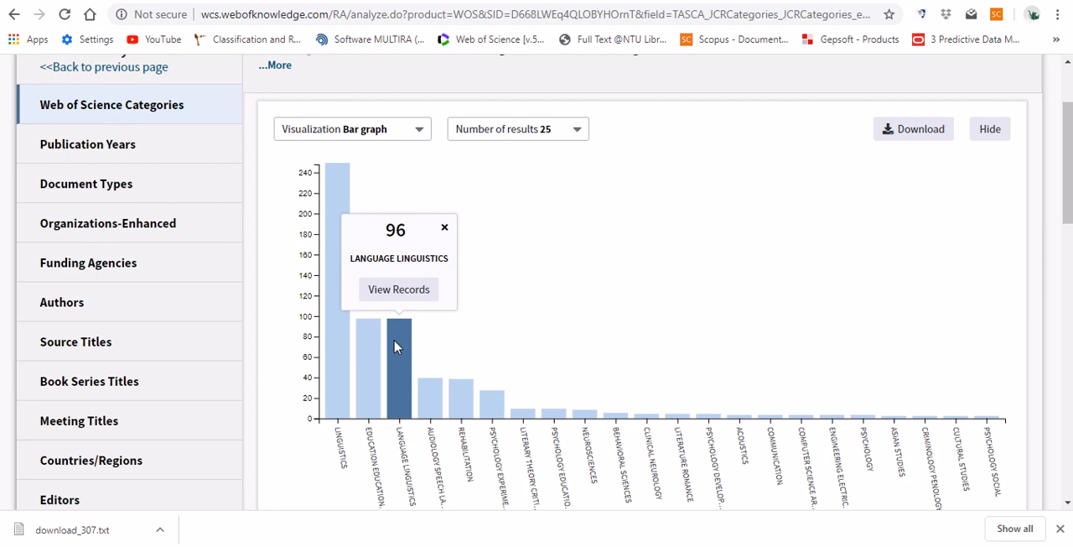
click(445, 228)
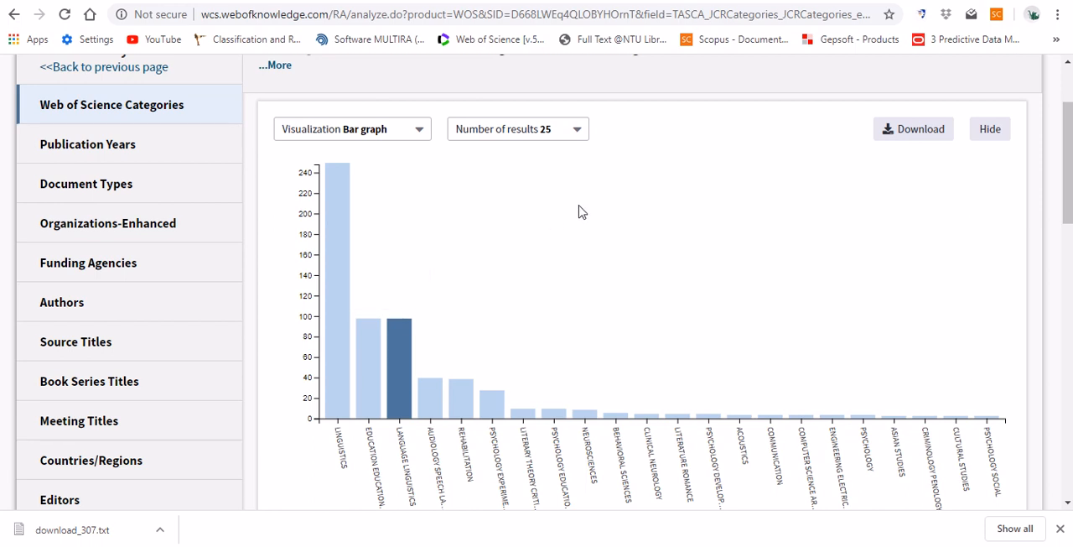
- Change the Web of Science Categories visualization to a treemap and examine its category blocks
scroll(579, 212, up, 1)
click(422, 160)
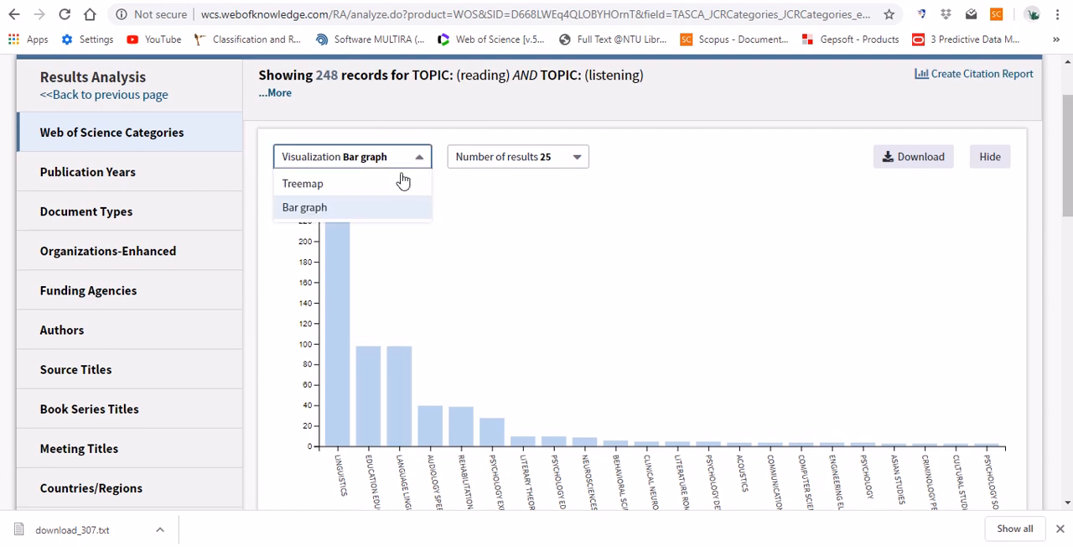
click(326, 189)
scroll(773, 130, down, 1)
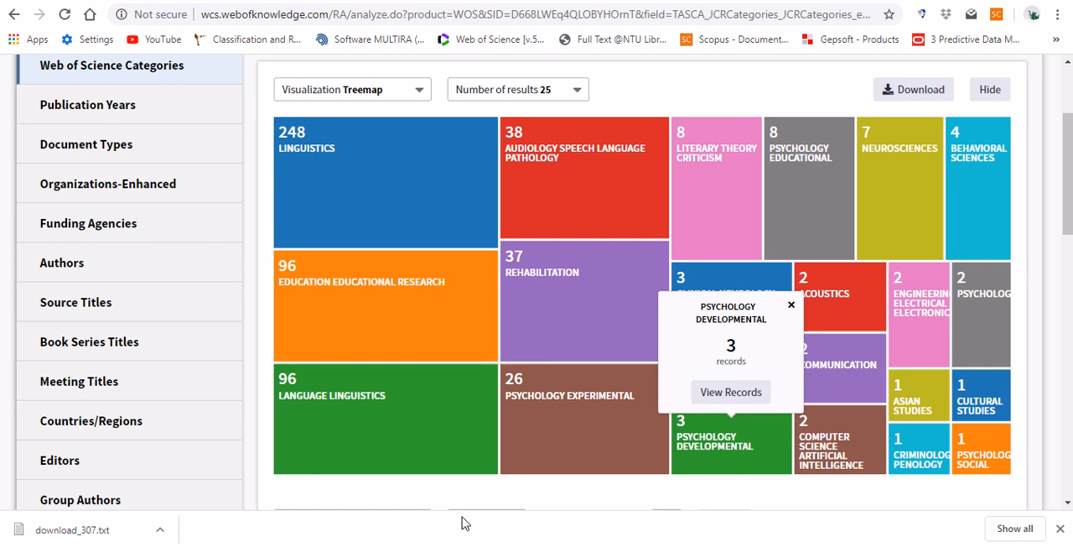
click(791, 305)
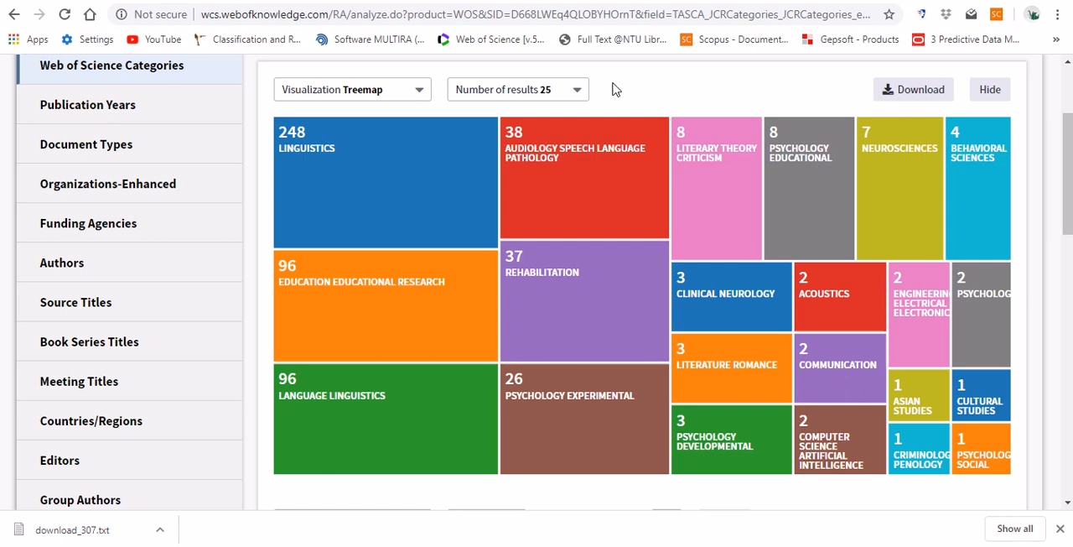
mouse_move(347, 169)
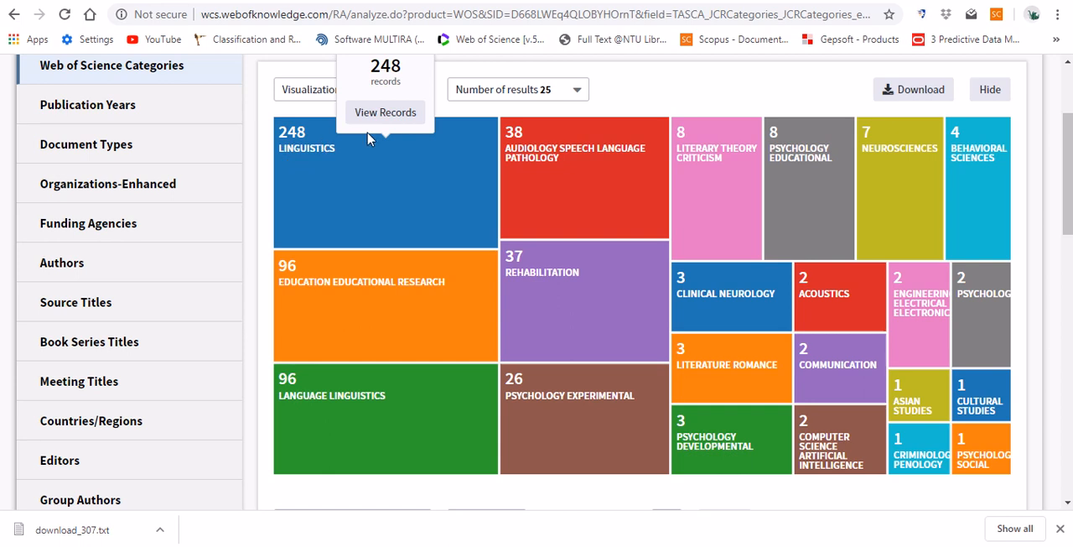
- Open the Publication Years analysis and examine the record counts of its yearly bars
scroll(637, 96, up, 1)
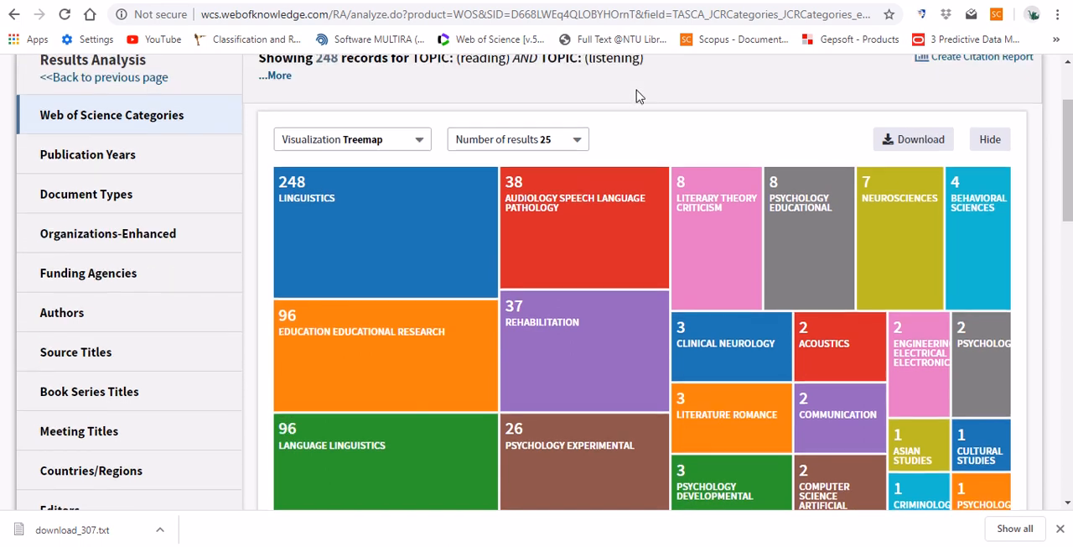
click(119, 159)
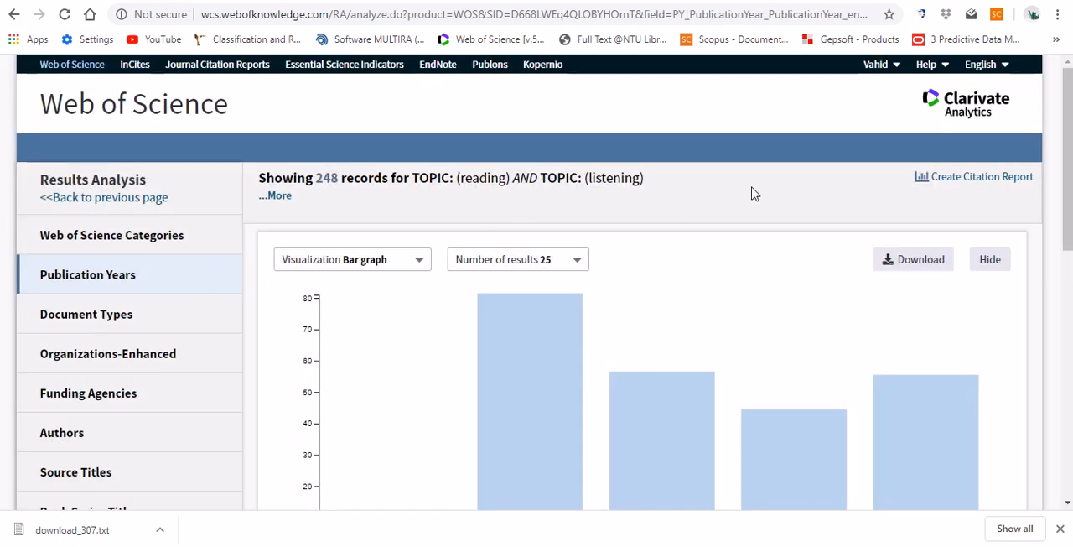
scroll(768, 193, down, 2)
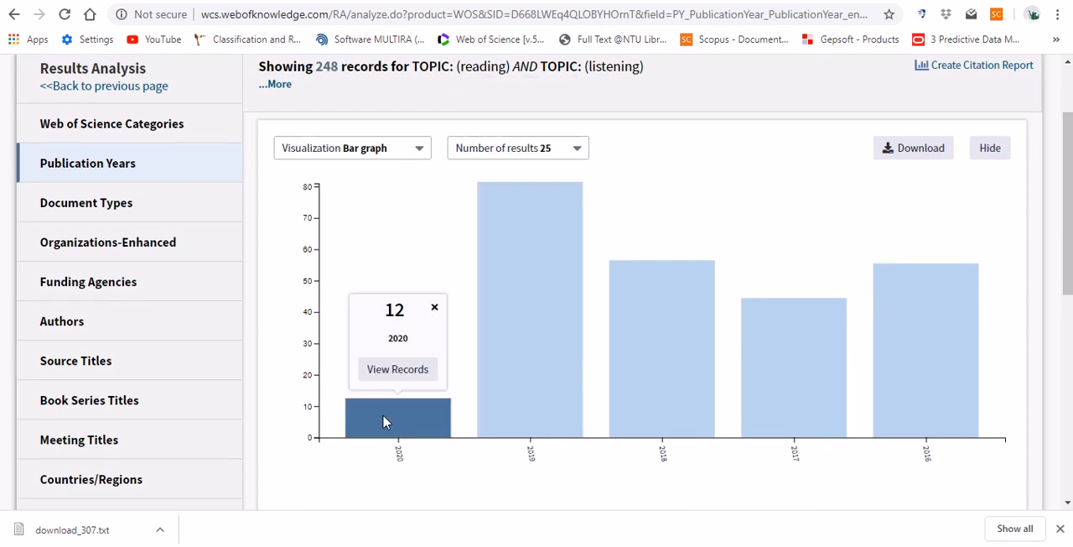
mouse_move(518, 377)
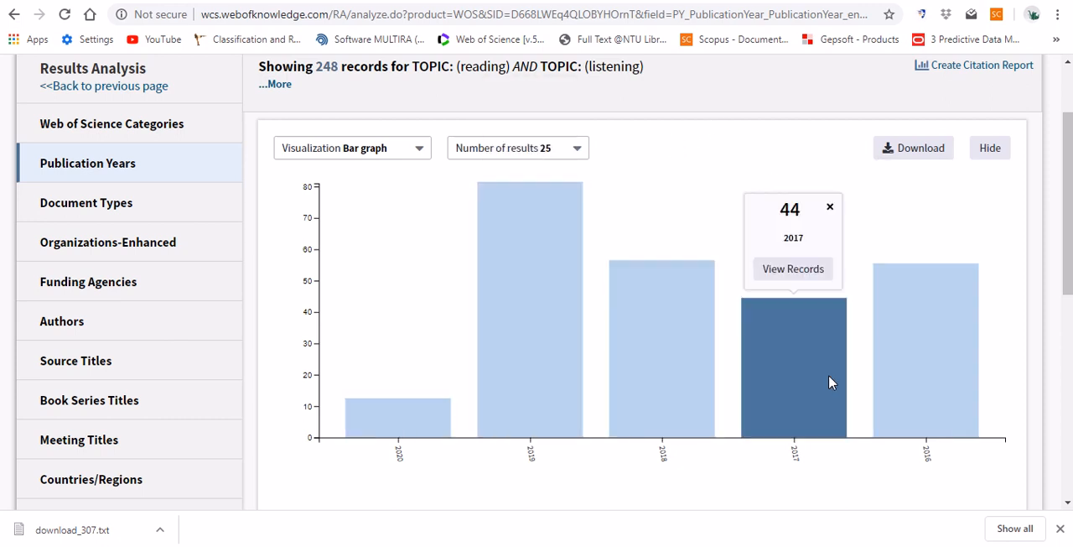
- Change the Publication Years visualization to a treemap and examine the record counts of the individual years
click(416, 148)
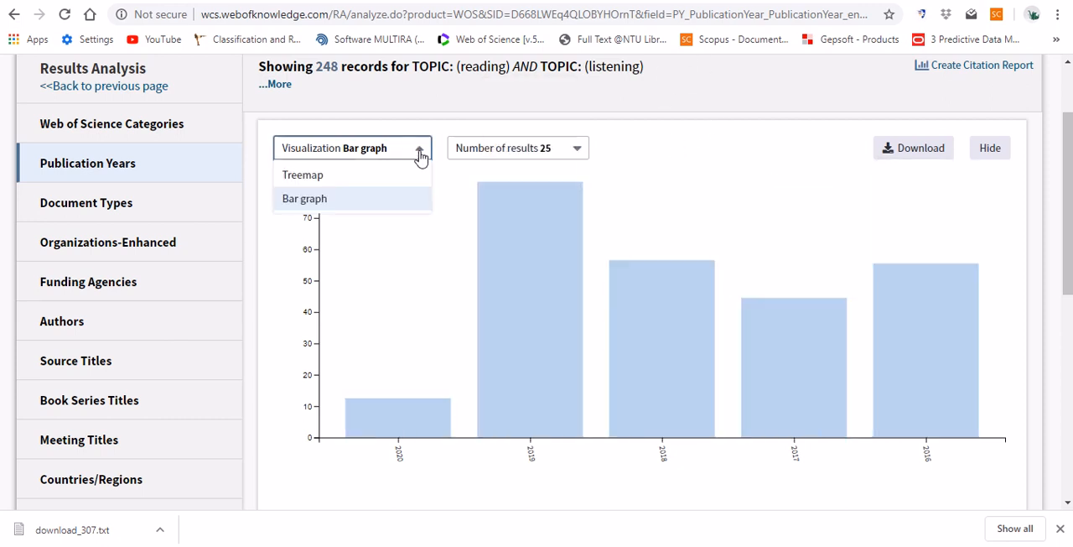
click(361, 176)
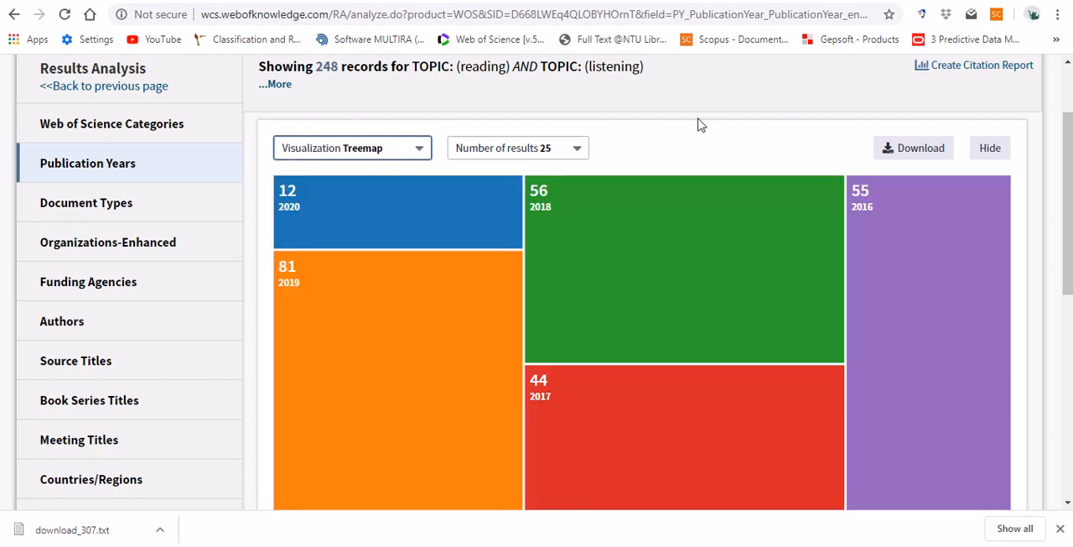
scroll(701, 124, down, 1)
scroll(701, 124, up, 1)
click(352, 251)
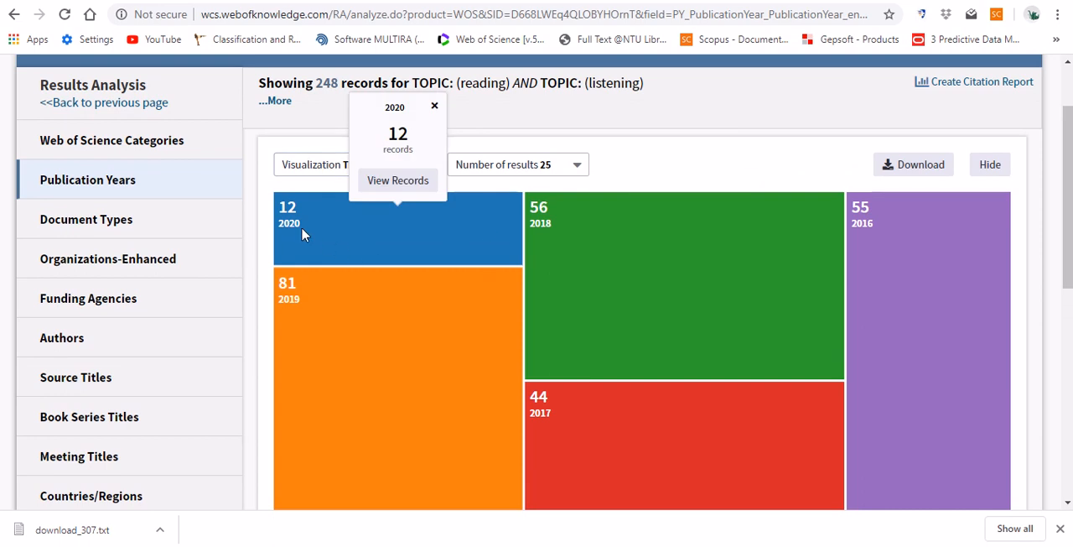
scroll(622, 337, down, 1)
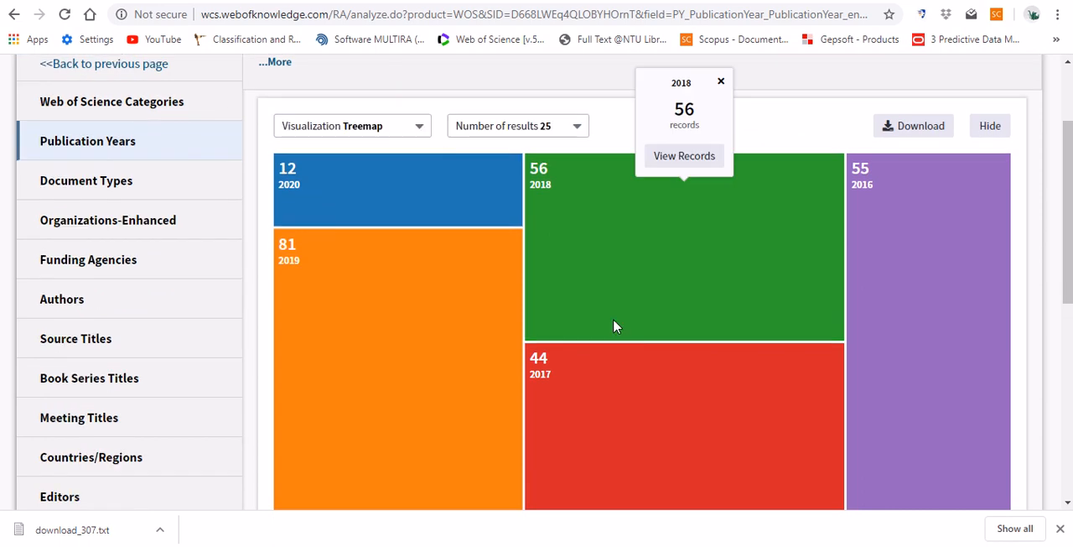
scroll(613, 320, up, 1)
scroll(356, 320, down, 1)
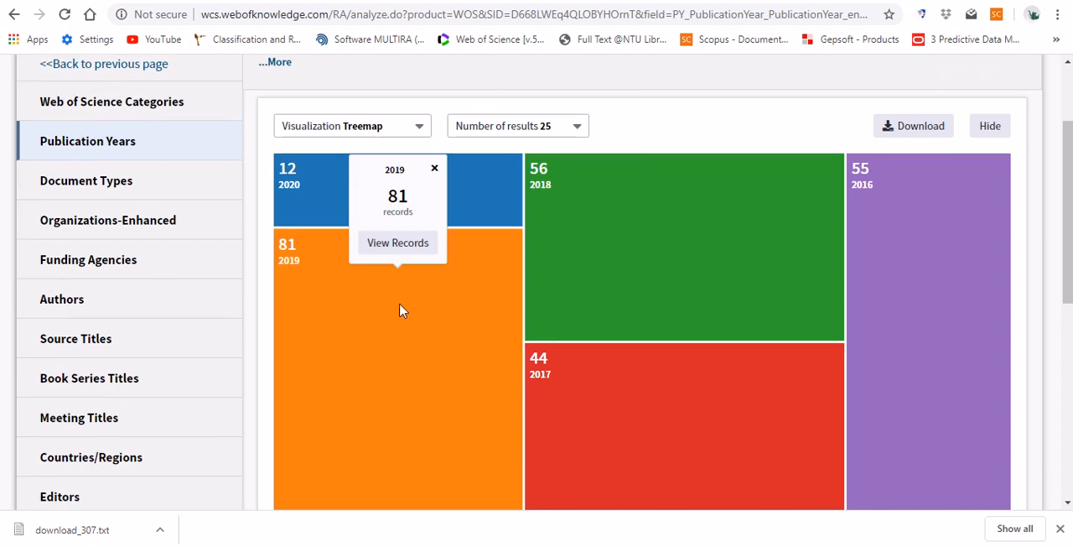
- Open the Document Types analysis and examine the record counts of articles, proceedings papers and the other types
click(125, 194)
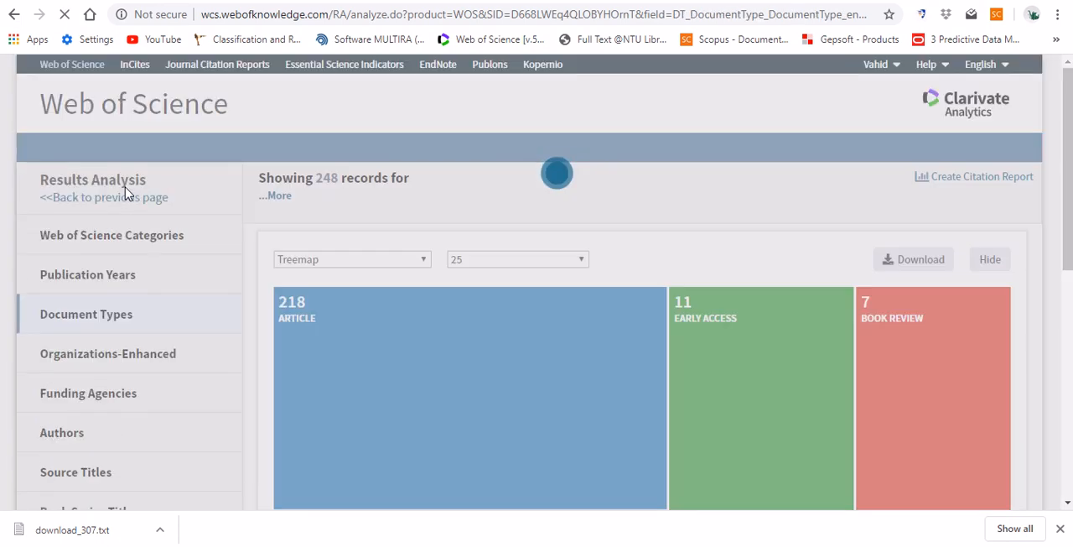
scroll(704, 202, down, 3)
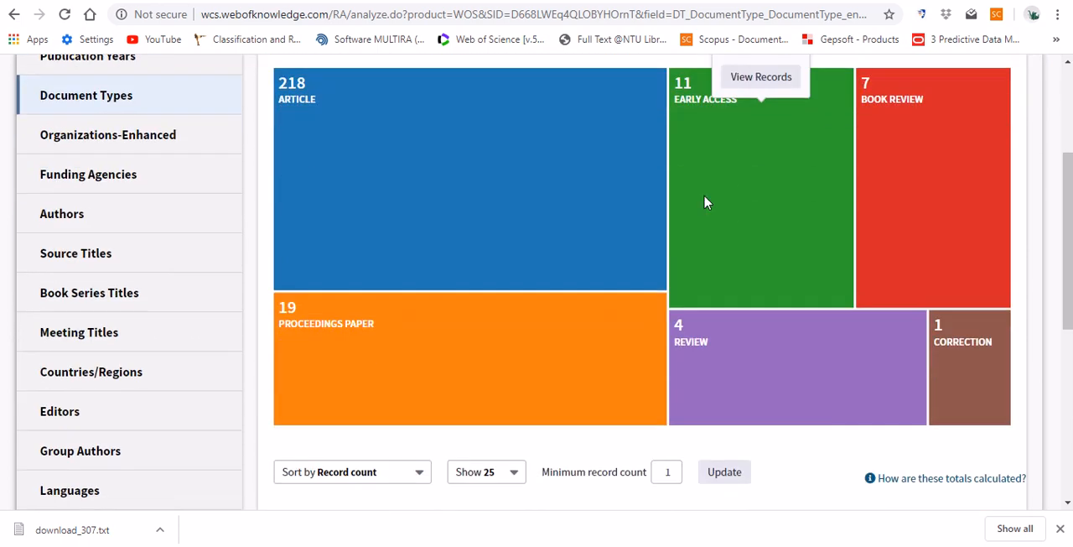
mouse_move(952, 374)
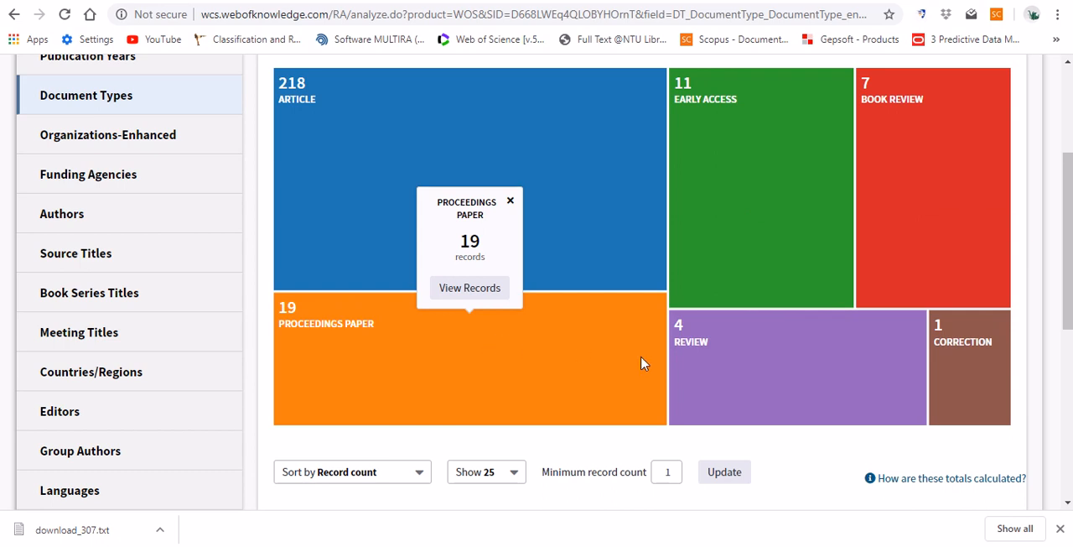
mouse_move(624, 366)
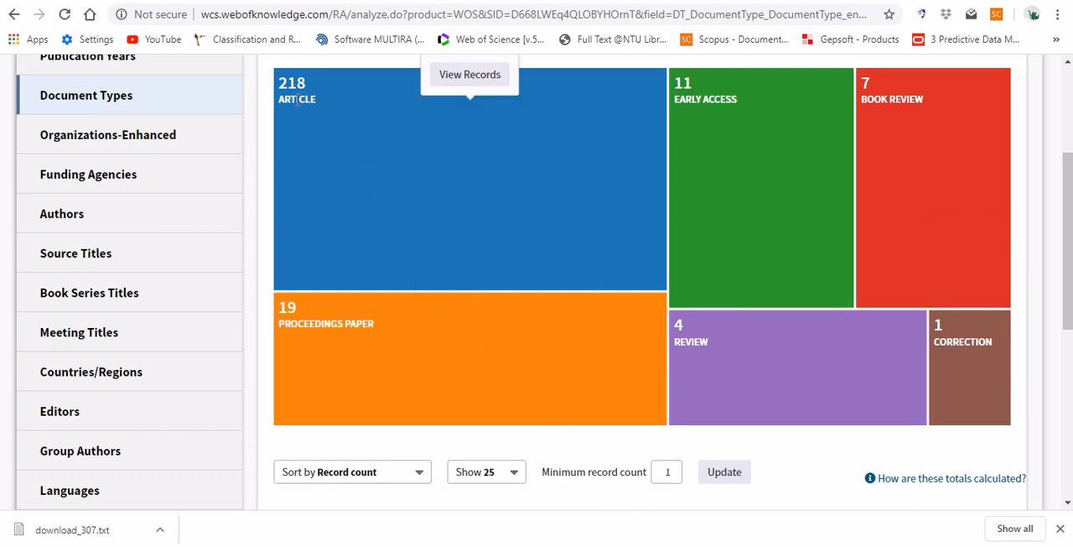
mouse_move(679, 342)
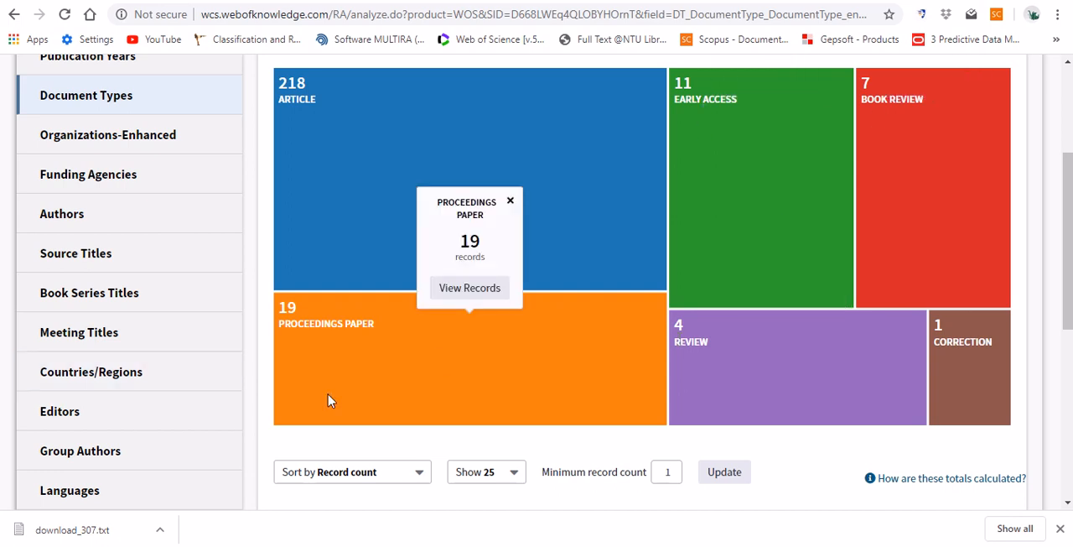
mouse_move(932, 84)
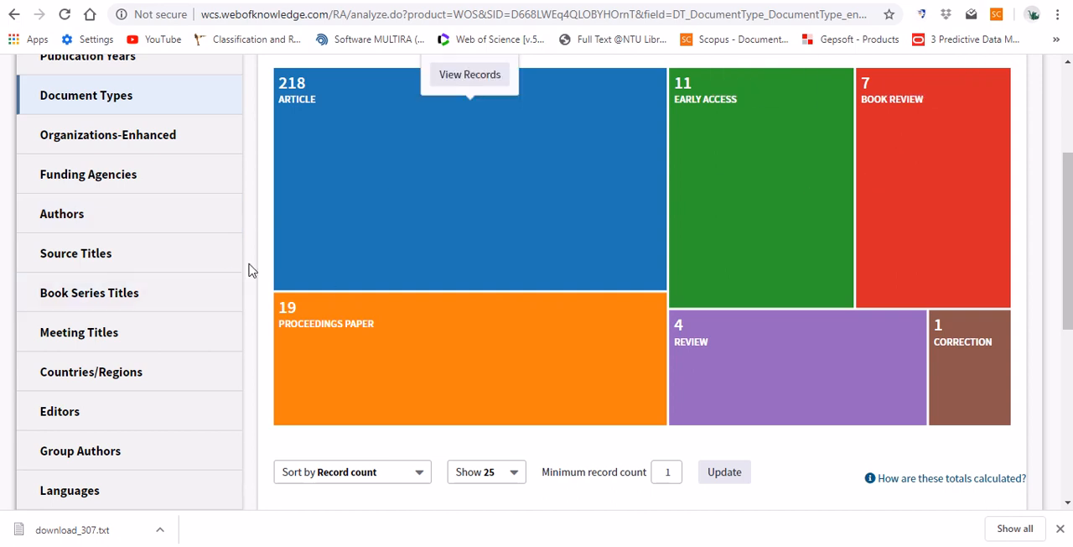
scroll(248, 270, up, 1)
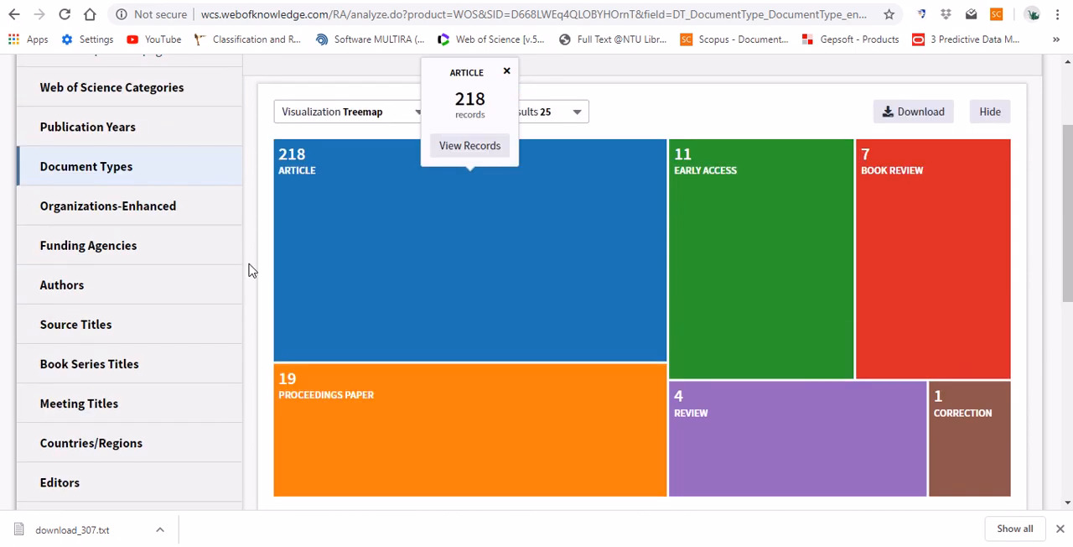
- Switch to CiteSpace, look over the LanTestGen project window and bring up its labelled cluster network visualization
mouse_move(578, 545)
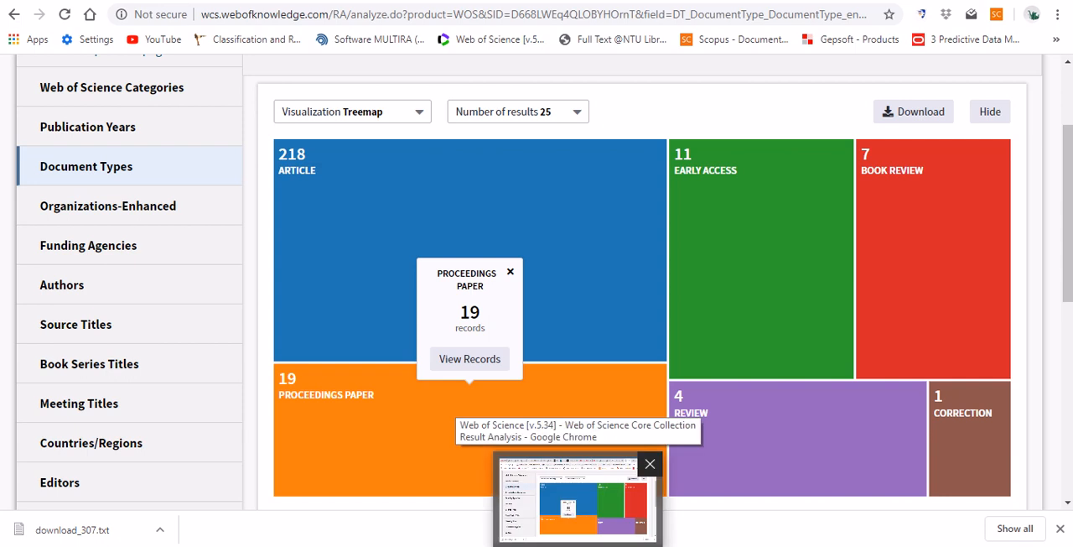
scroll(824, 313, up, 1)
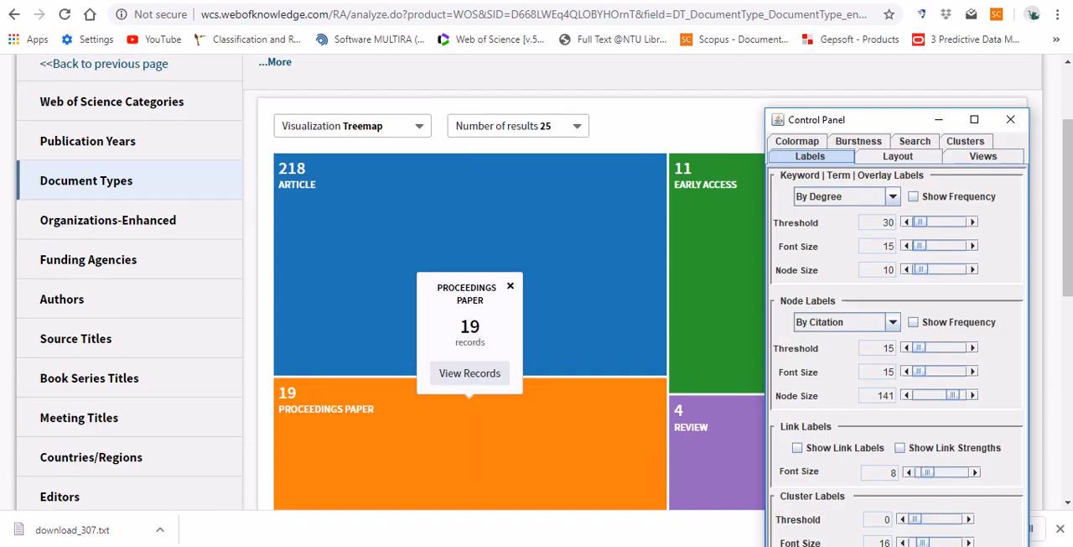
key(alt+Tab)
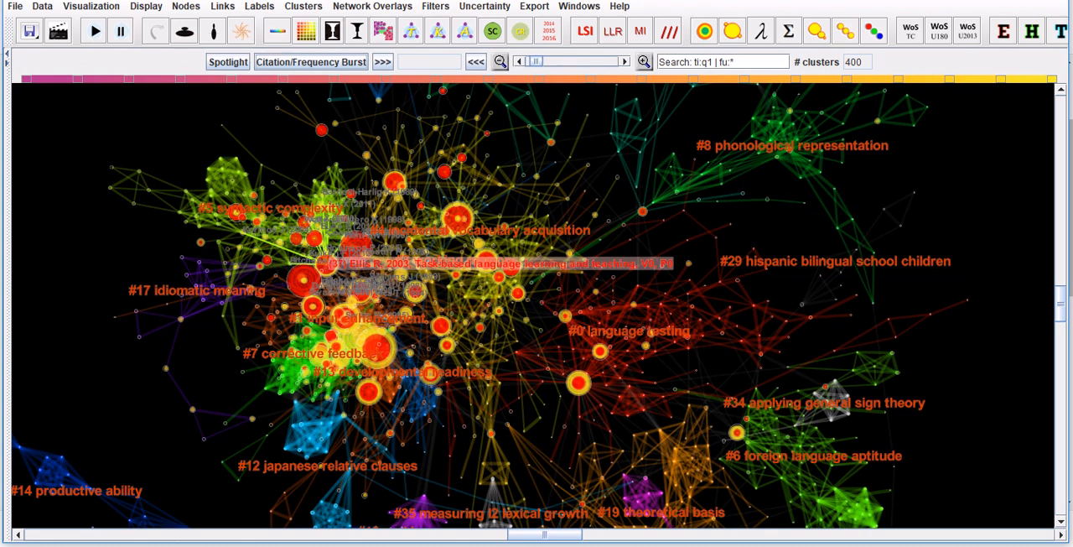
key(alt+Tab)
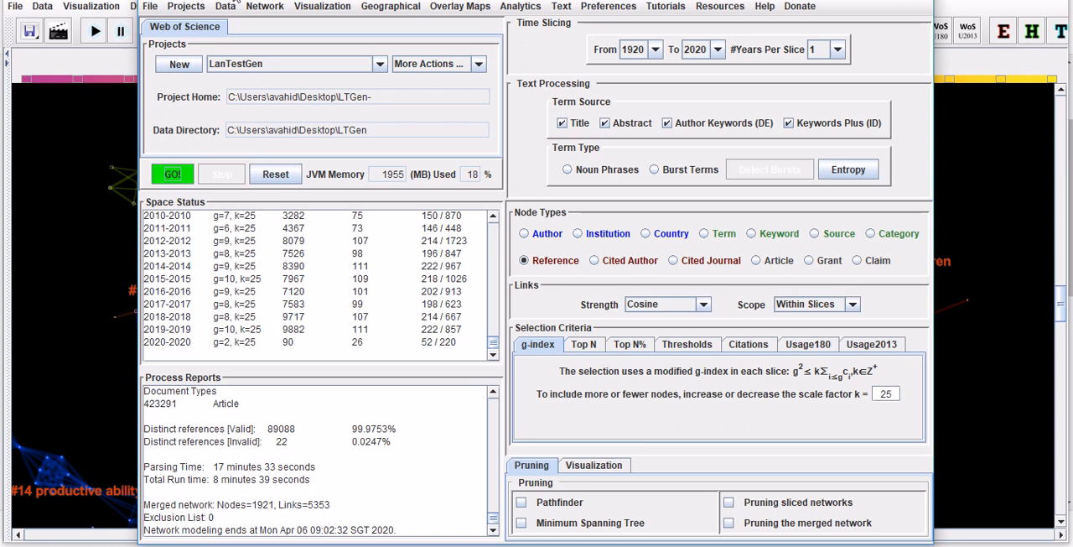
mouse_move(494, 545)
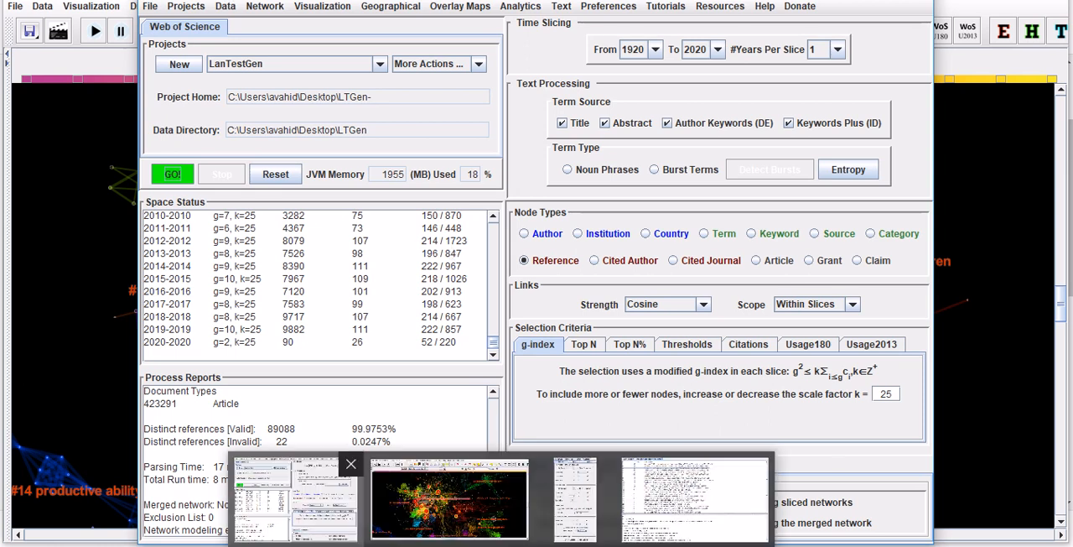
click(450, 500)
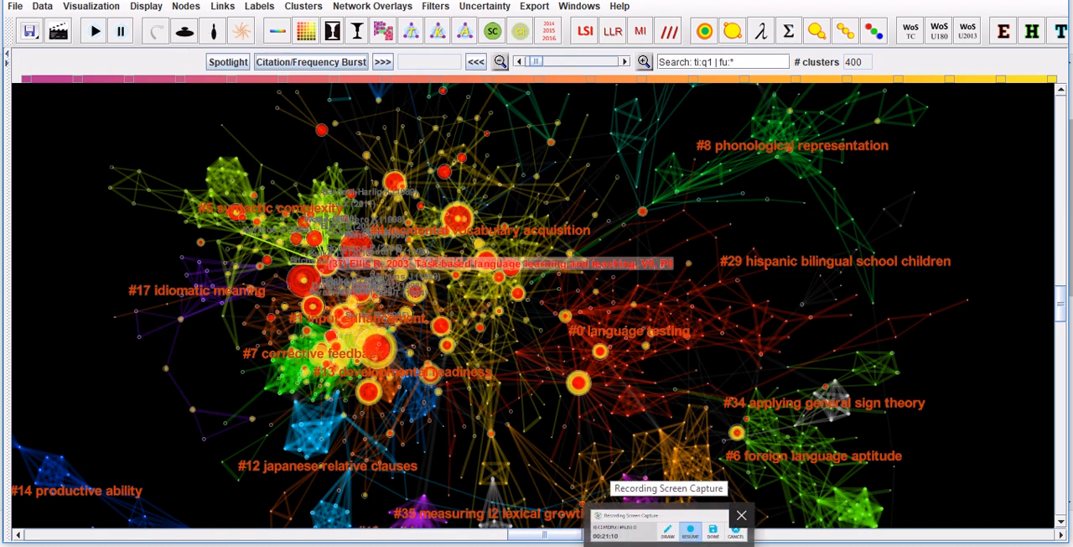
click(671, 537)
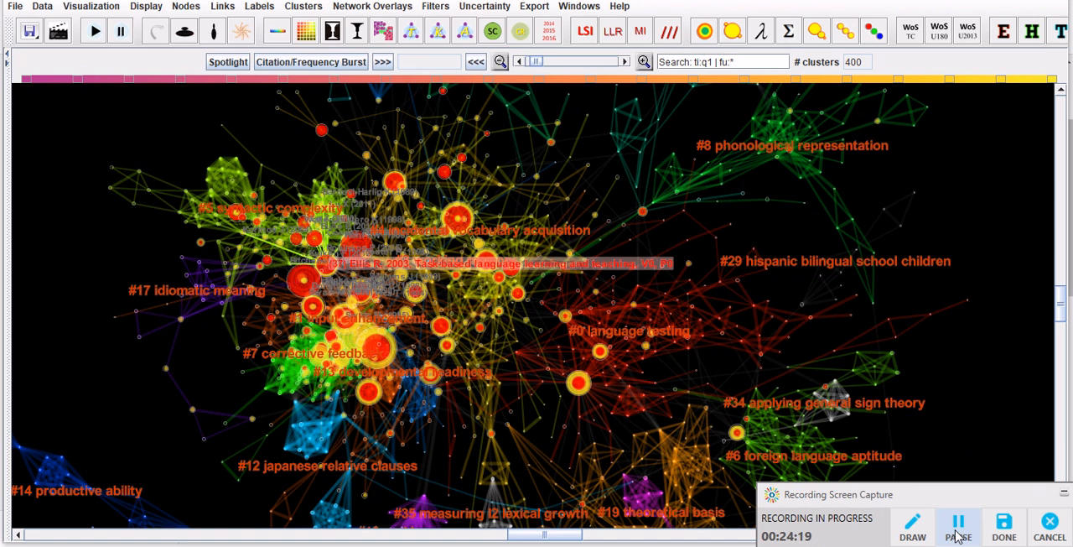